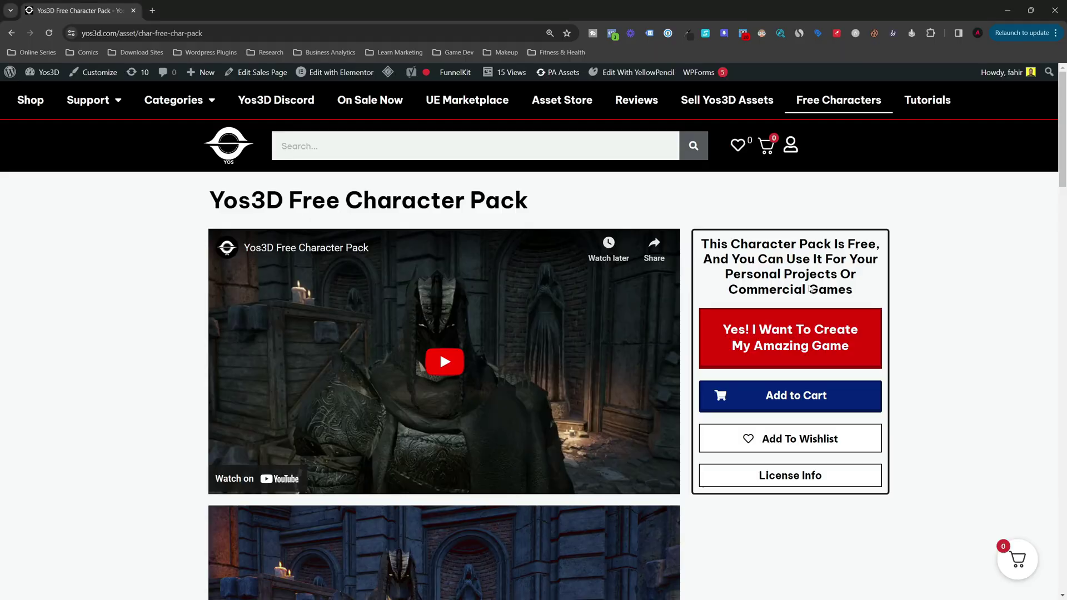
Open the Yos3D tutorials page and examine the tutorial on importing characters in Unreal Engine and Unity.
click(931, 101)
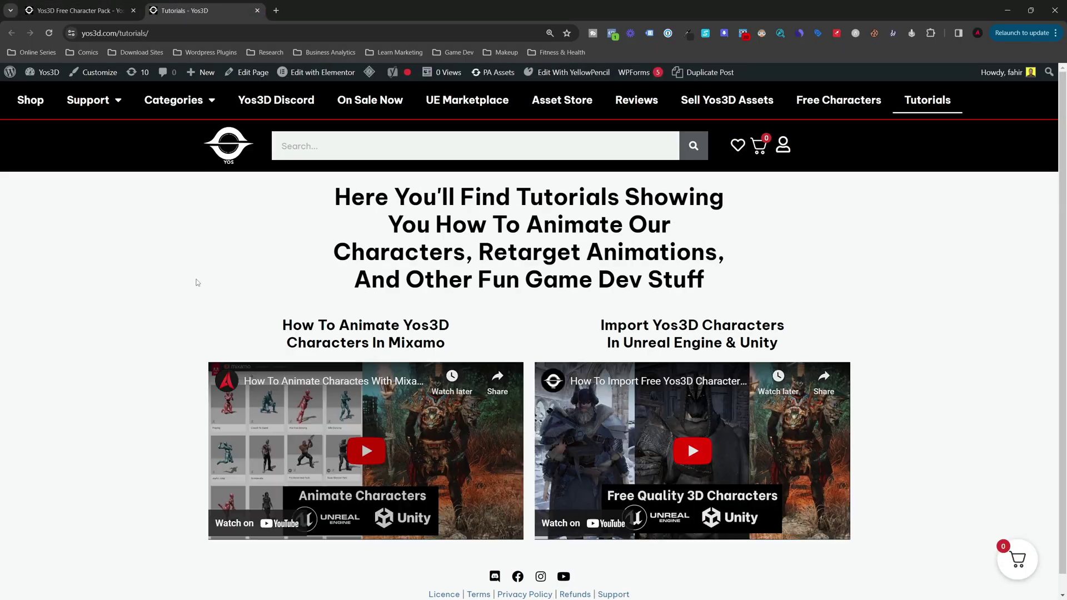
scroll(162, 280, down, 1)
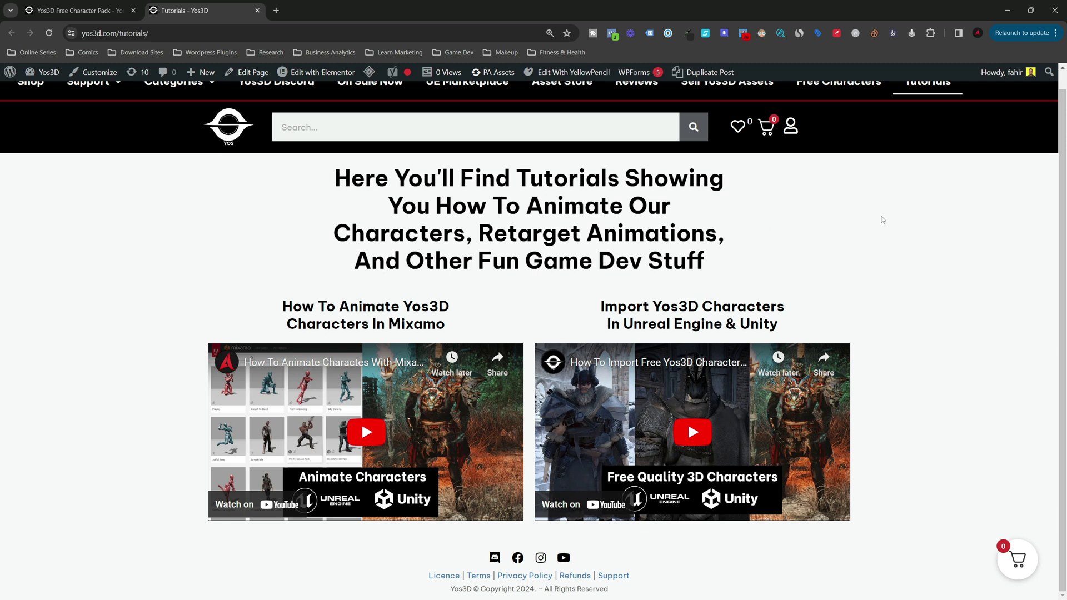
drag(650, 314, 743, 325)
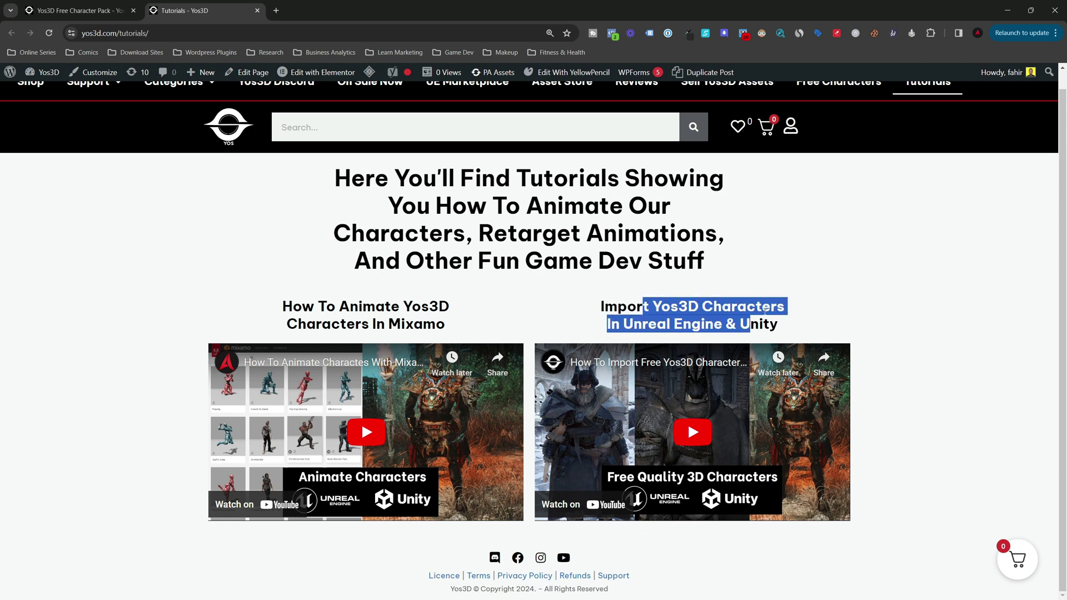
click(749, 291)
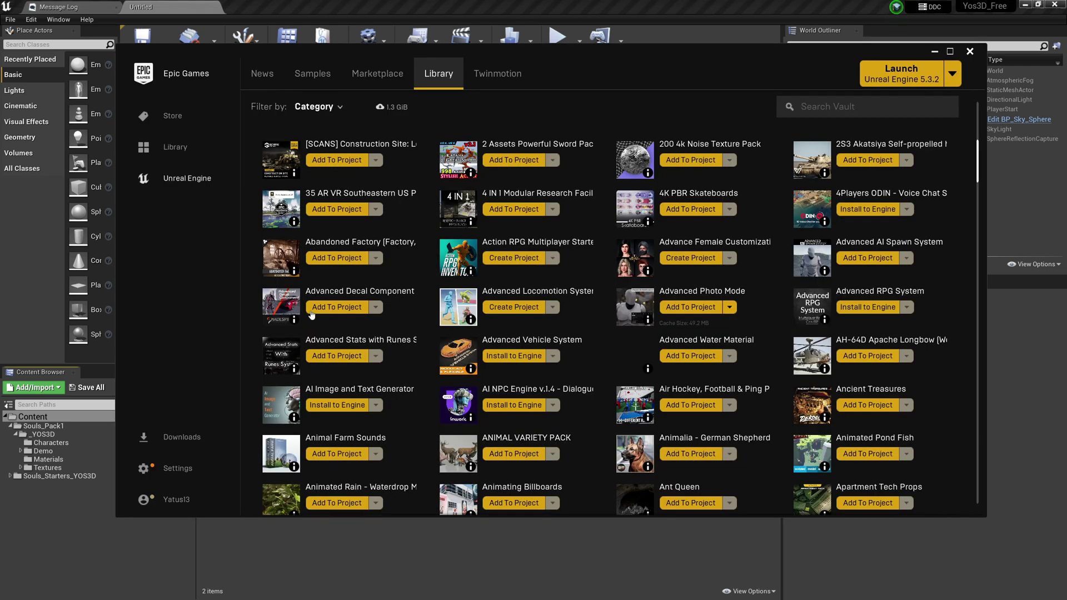
In the Epic Games Launcher library, filter the vault by "anim" and add the Bossy Enemy Animation Pack to the Yos3D_Free project.
scroll(721, 182, up, 2)
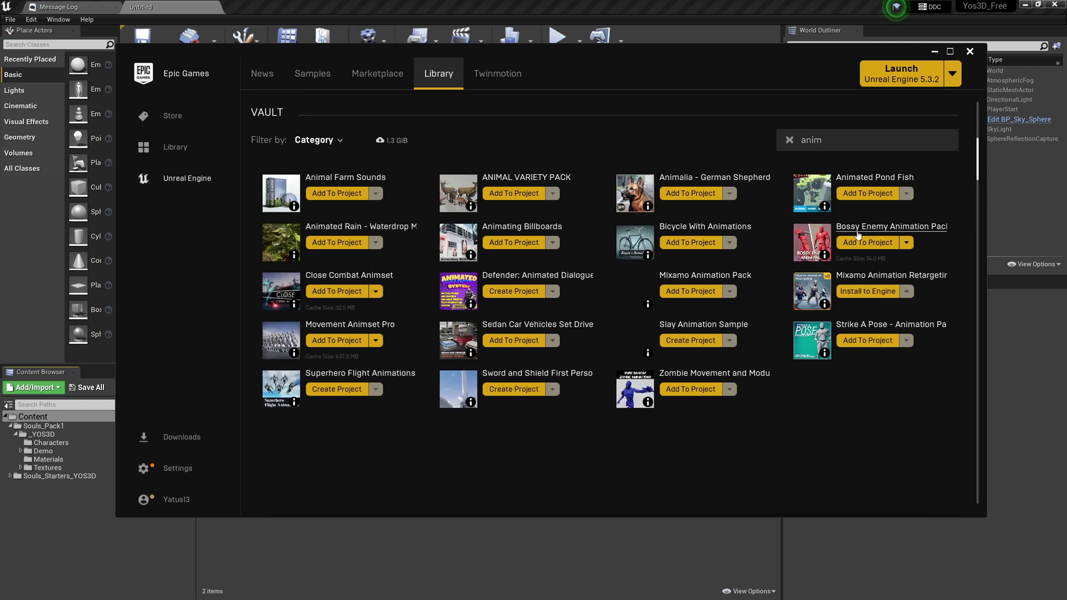
click(871, 244)
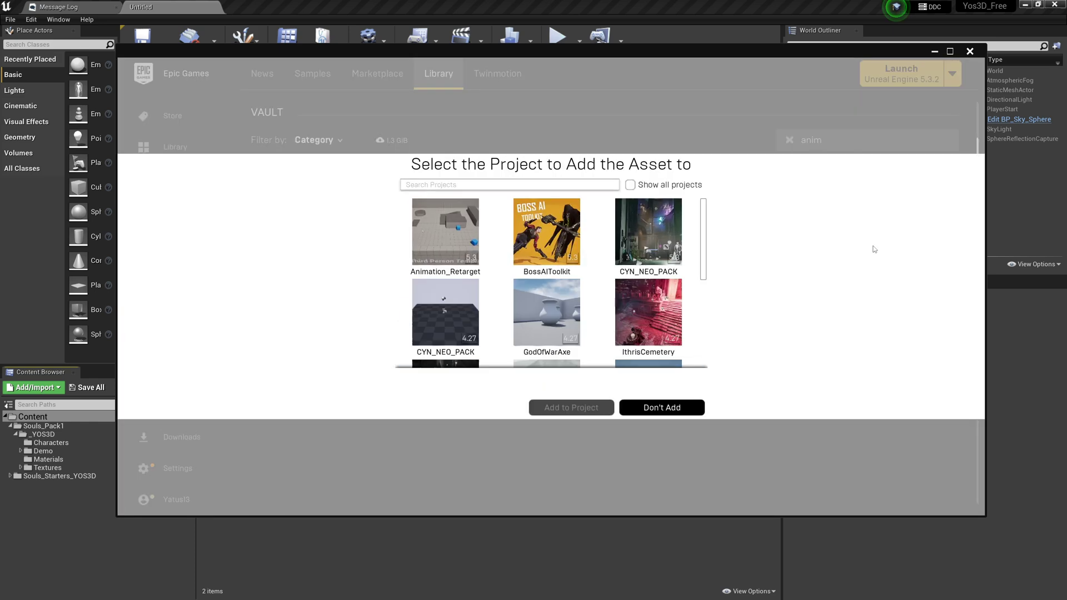
scroll(547, 306, down, 2)
scroll(547, 306, down, 3)
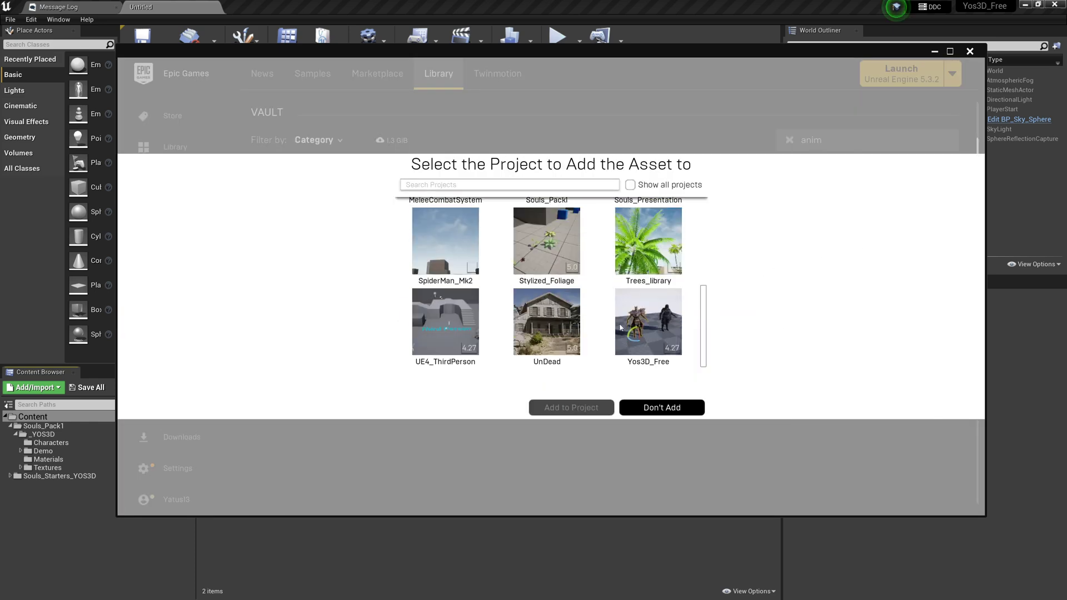
click(612, 366)
click(580, 404)
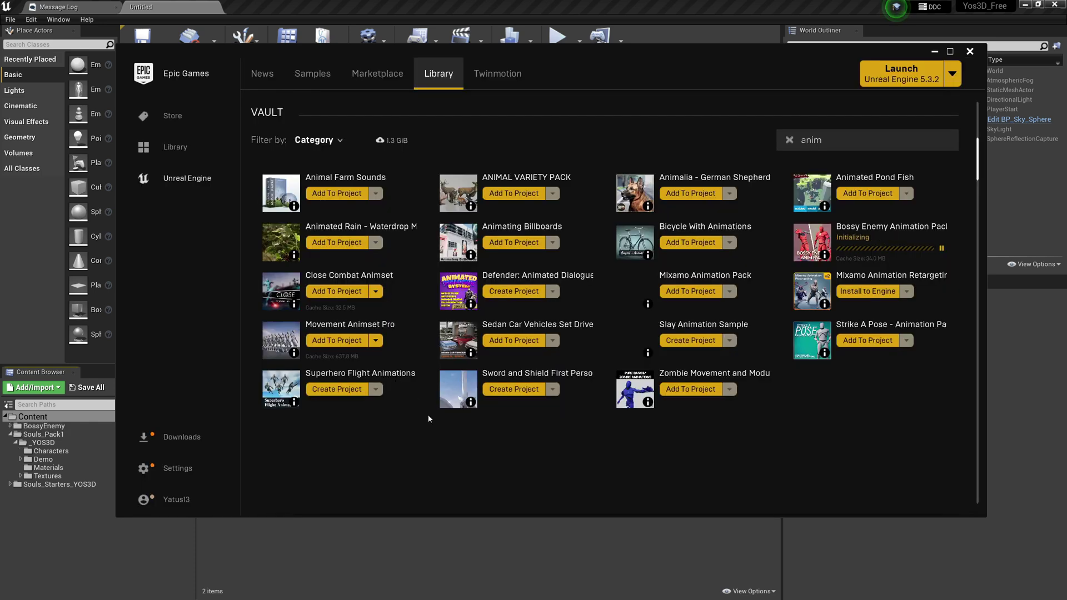
Return to the Unreal Editor and open the Boss_Attack_ChargedCombo_InP animation from BossyEnemy's InPlace Attacks folder.
click(328, 538)
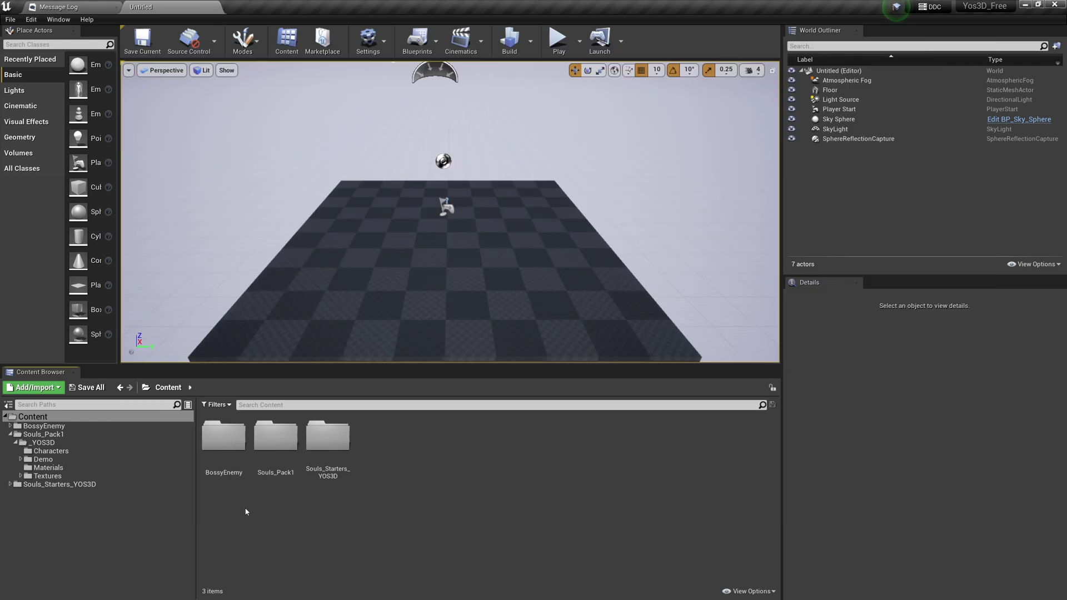
double_click(227, 436)
double_click(236, 470)
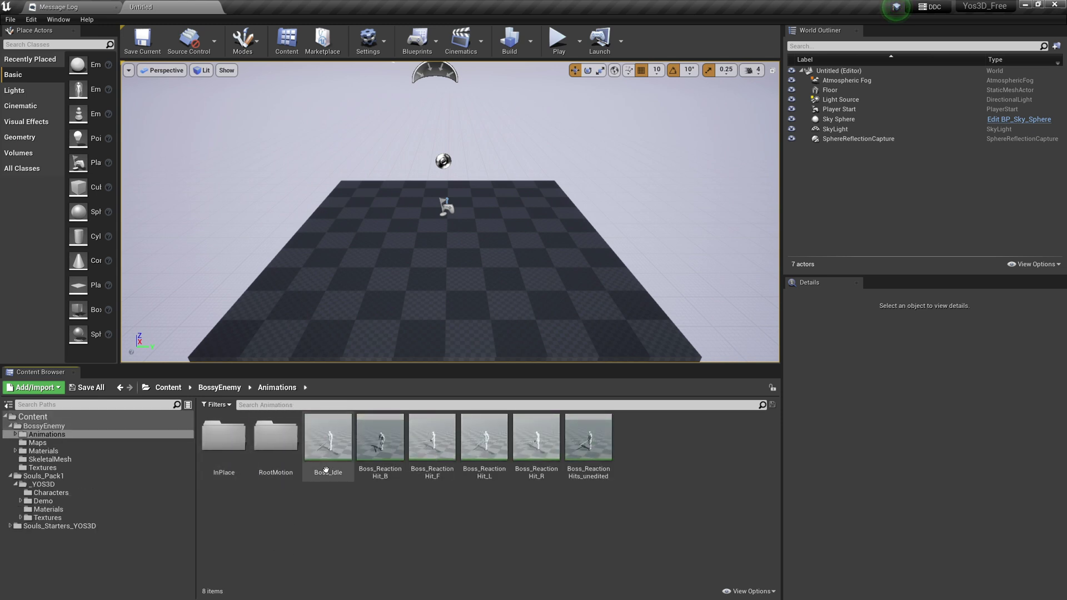
double_click(223, 438)
double_click(222, 436)
click(225, 440)
double_click(225, 440)
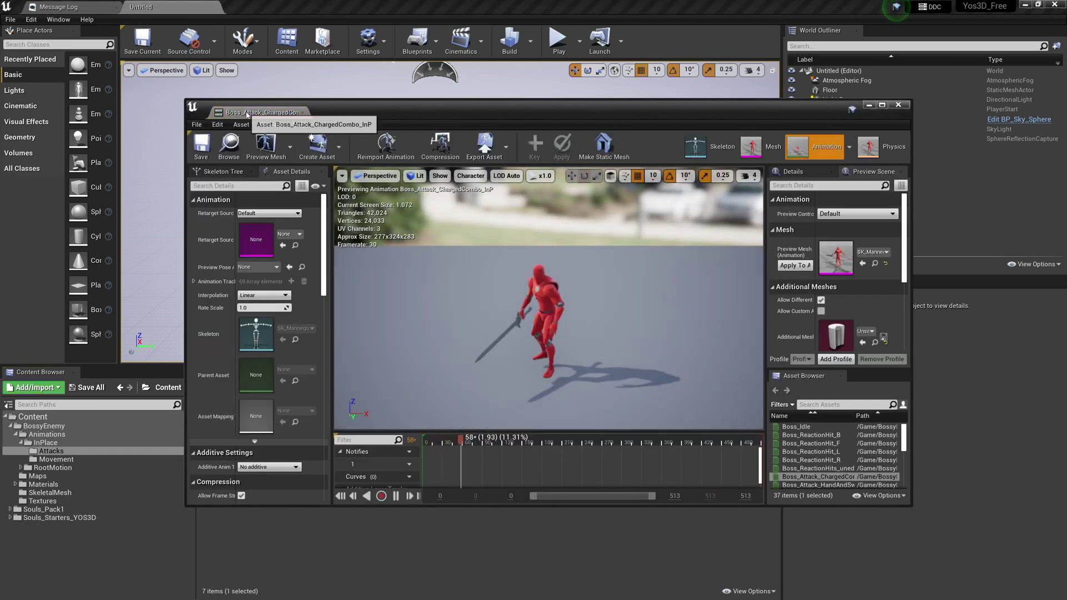
Dock the charged combo animation editor into the main window and examine the attack preview up close.
drag(247, 115, 267, 7)
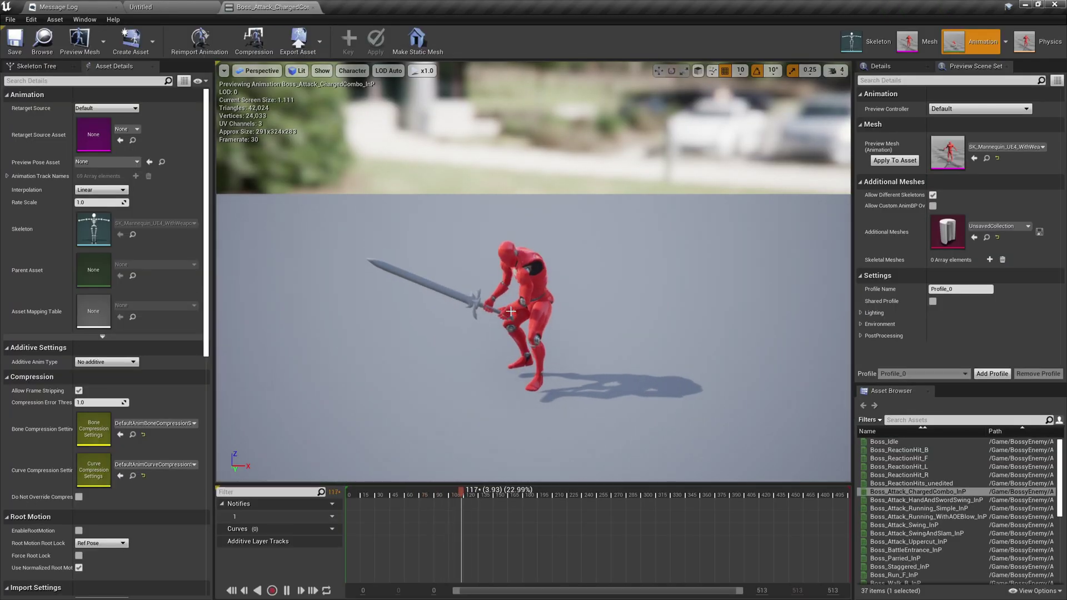
scroll(510, 312, up, 5)
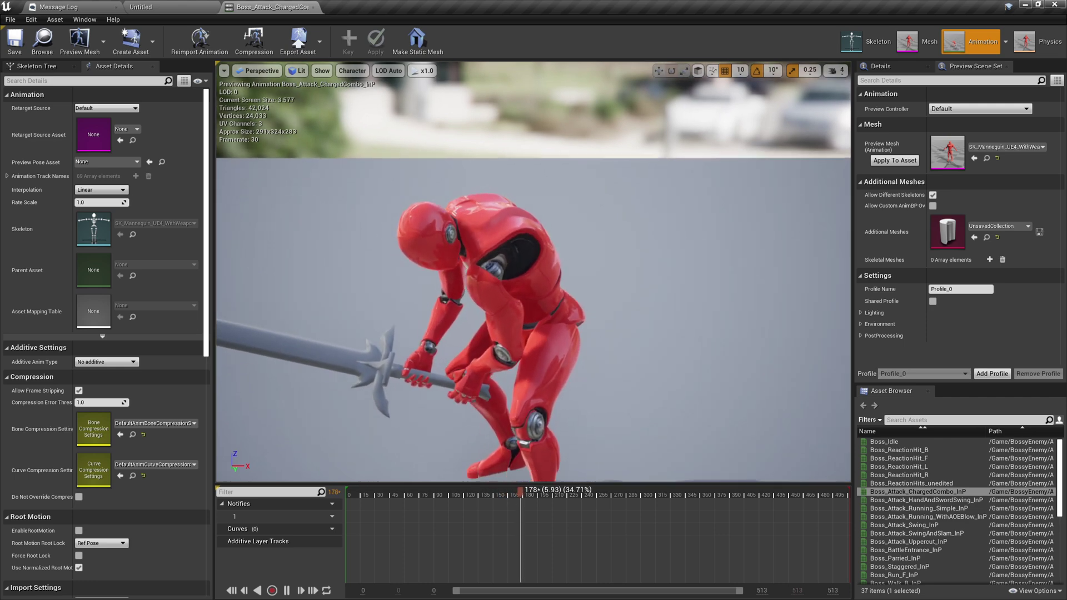
scroll(534, 272, down, 4)
scroll(522, 295, down, 2)
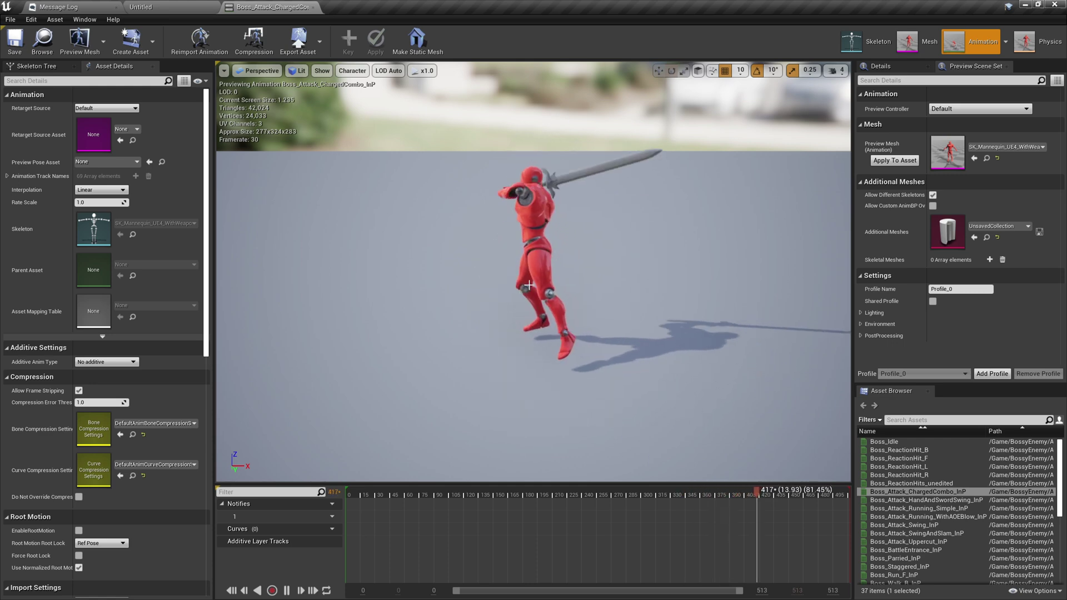
Open the SK_Mannequin_UE4_WithWeapon skeletal mesh from the BossyEnemy SkeletalMesh folder.
click(172, 6)
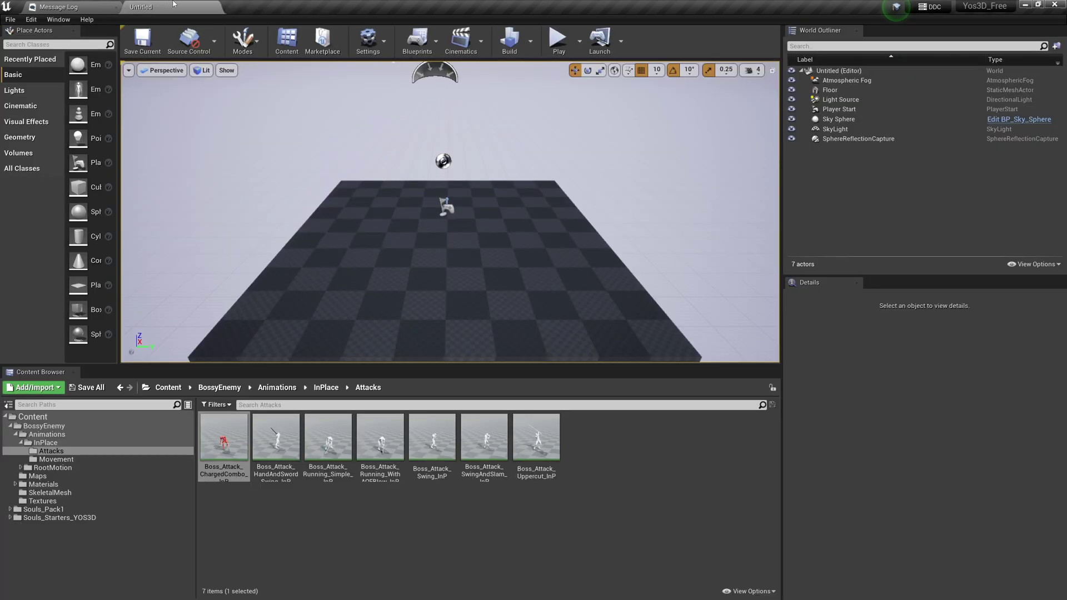
click(276, 387)
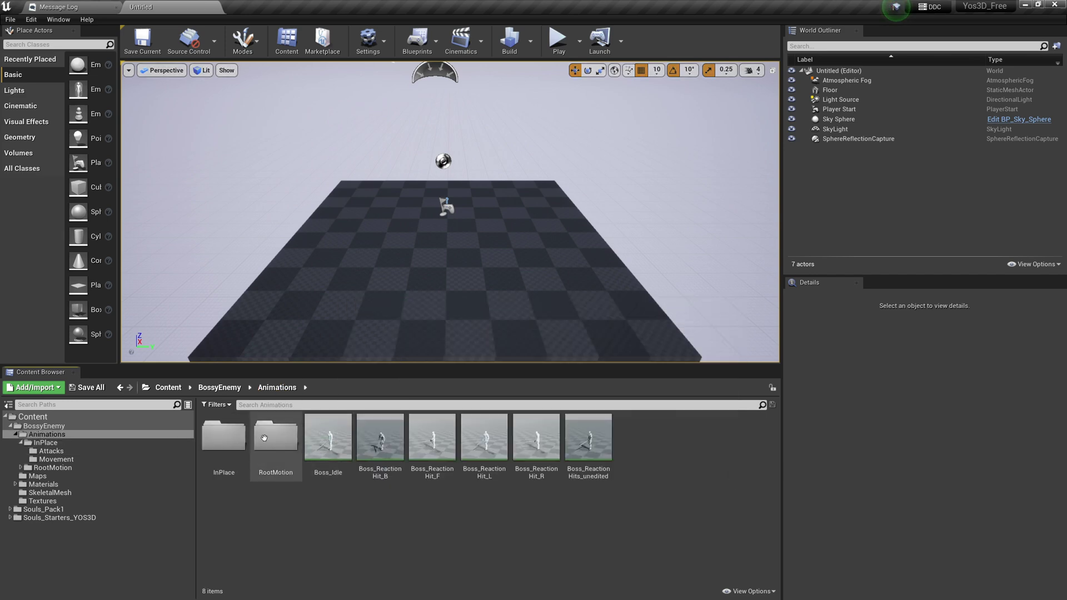
click(220, 387)
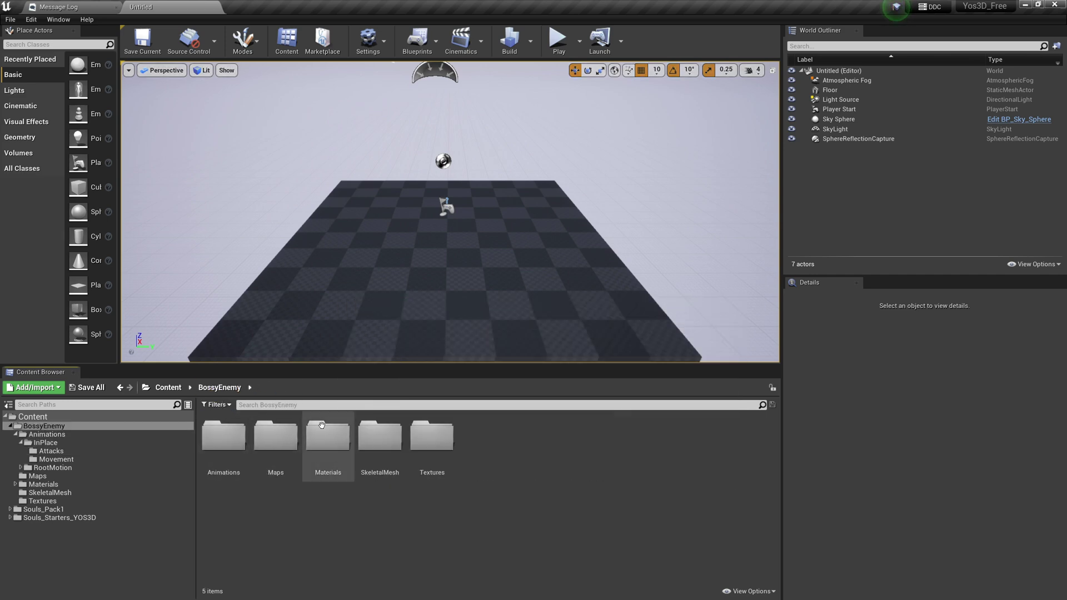
double_click(392, 432)
double_click(221, 439)
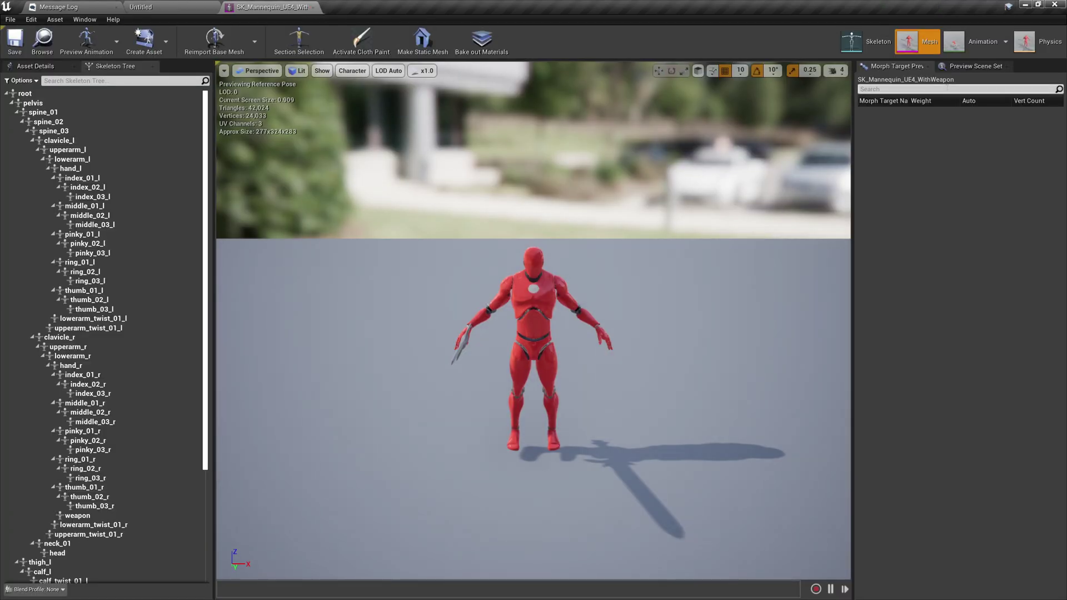
Open the mannequin's skeleton, assign it the Humanoid rig in the Retarget Manager, and save it.
click(884, 41)
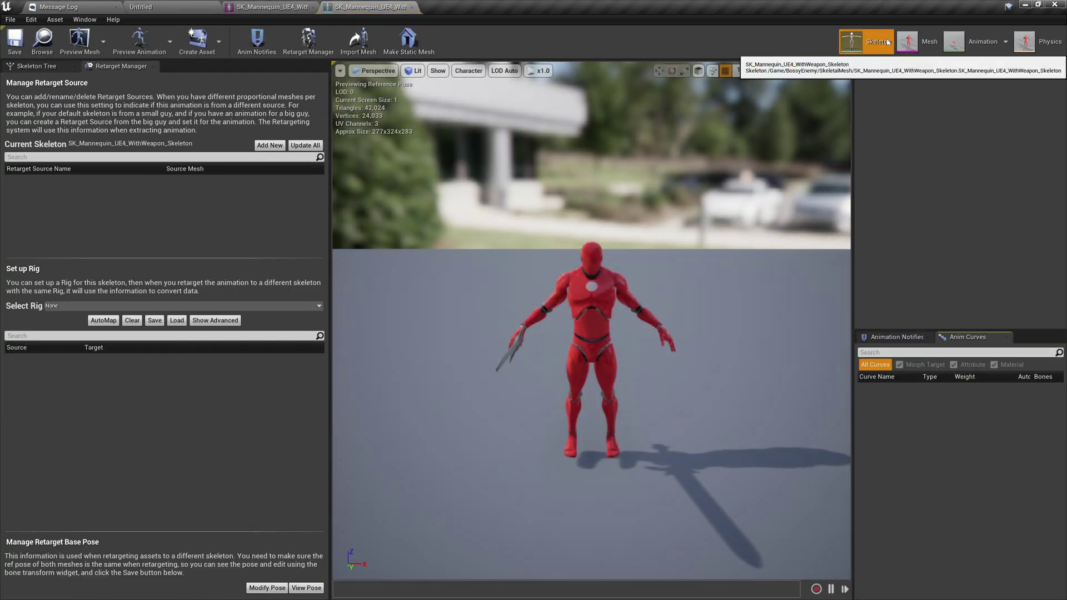
click(59, 308)
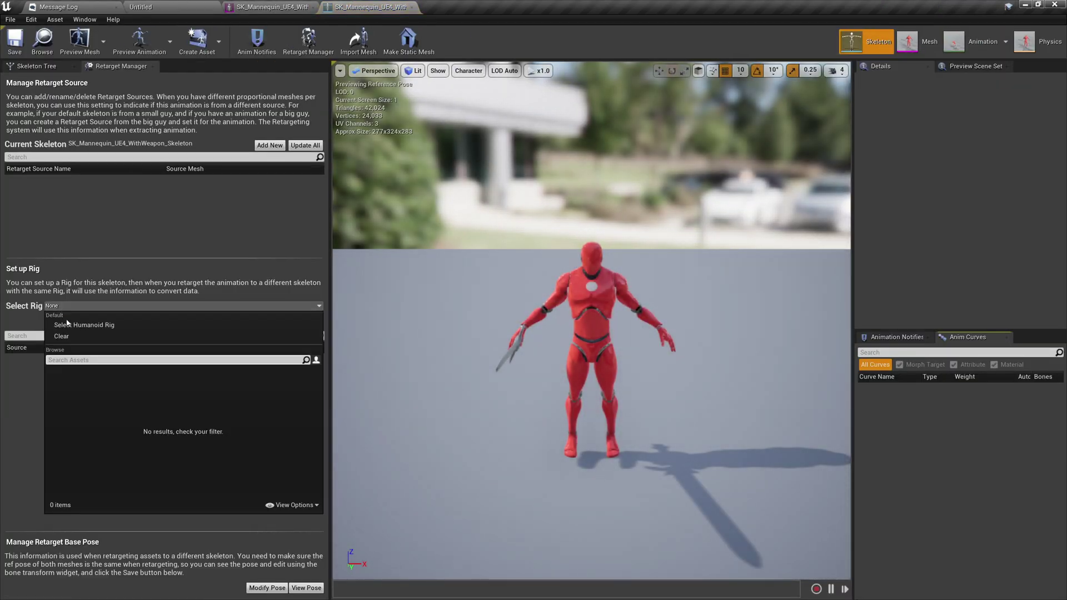
click(67, 321)
click(14, 40)
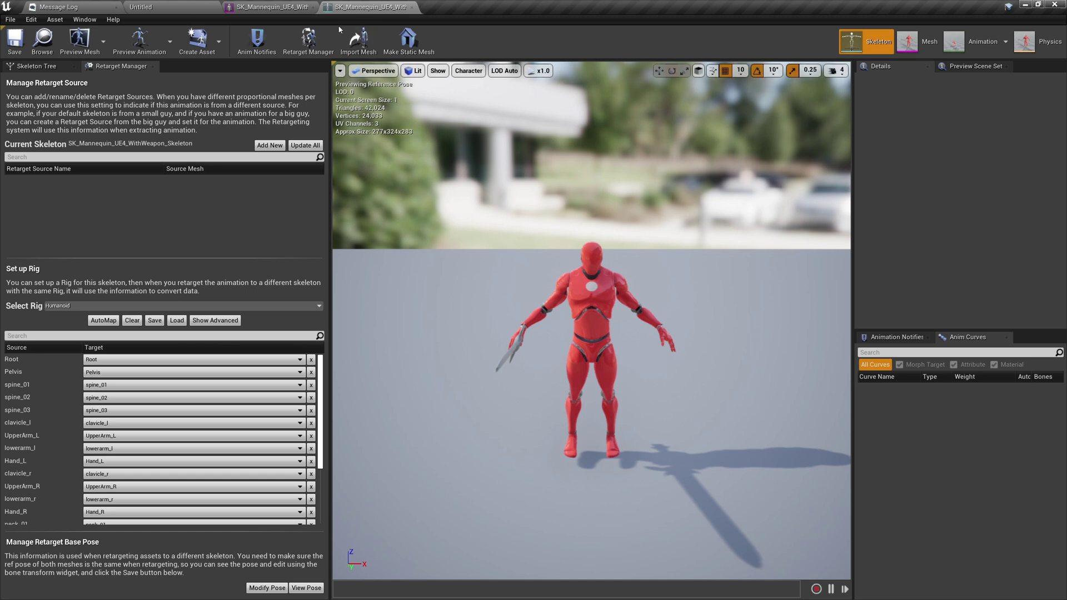
Return to the mannequin skeleton, reapply the Humanoid rig, and save the skeleton again.
click(180, 6)
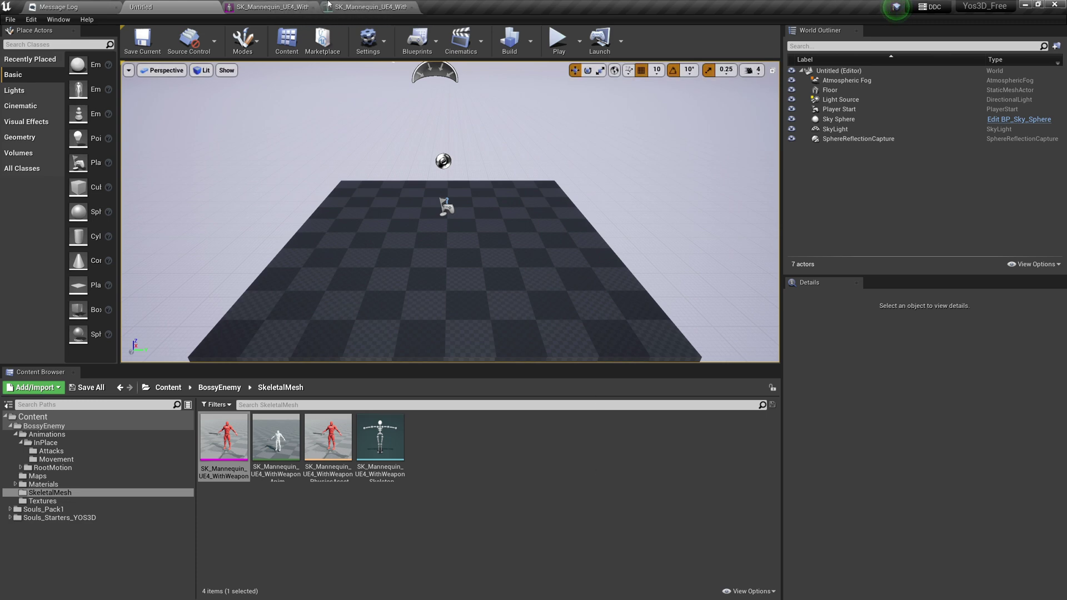
click(367, 7)
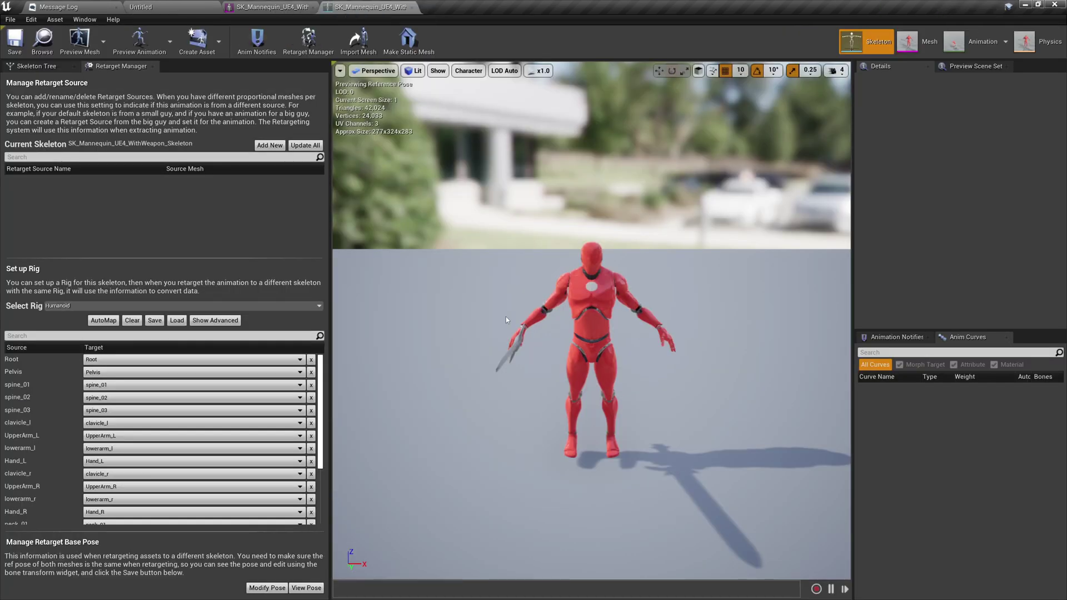
click(88, 307)
click(67, 327)
click(13, 42)
Open Overview_Map from the Souls_Starters_YOS3D Demo folder and bring its characters into view.
click(206, 8)
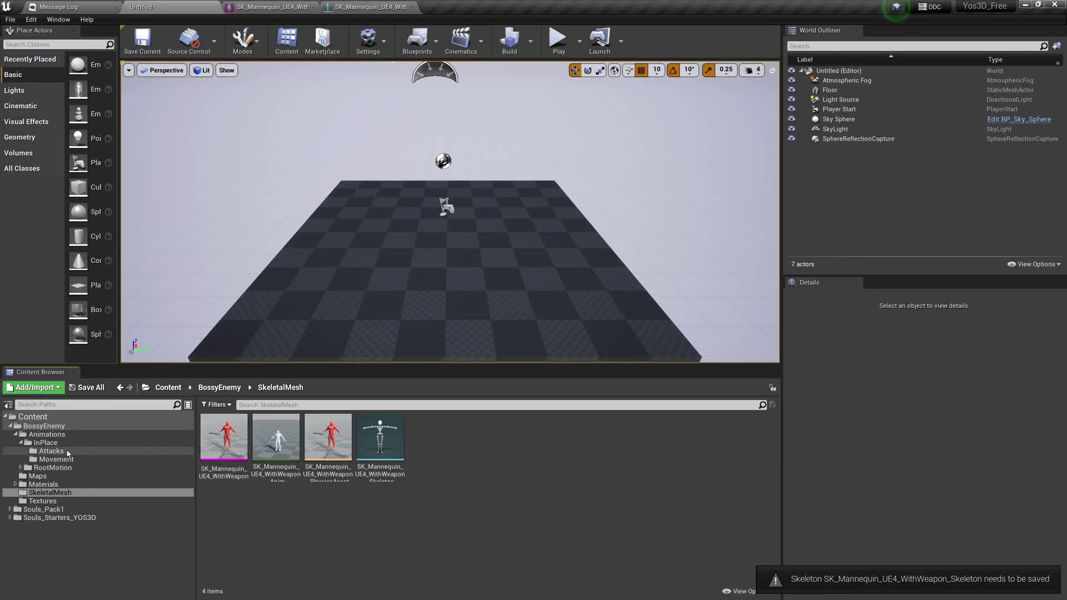
click(31, 417)
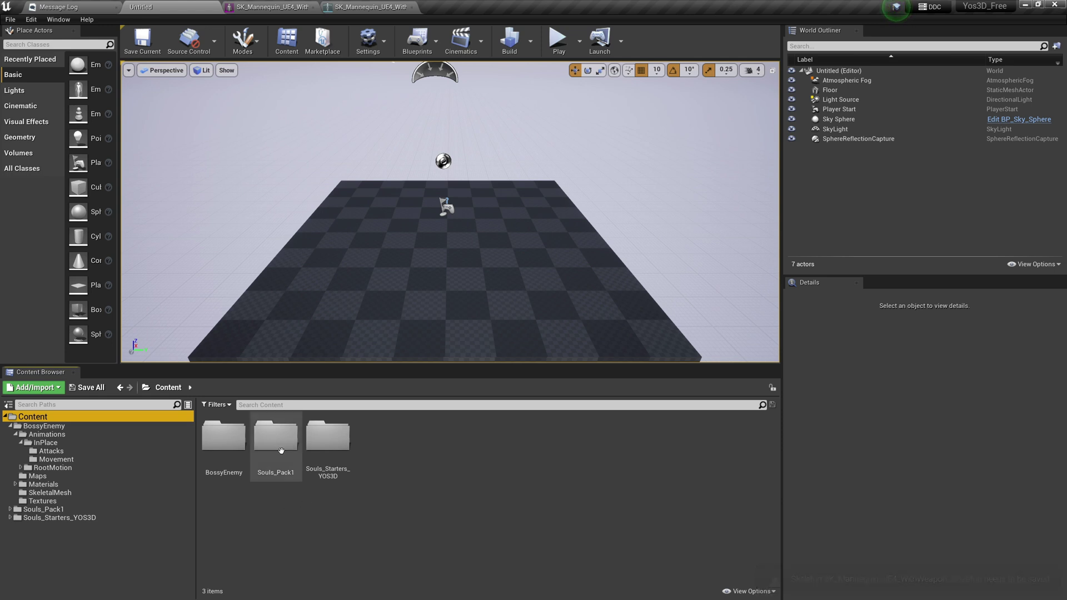
double_click(344, 471)
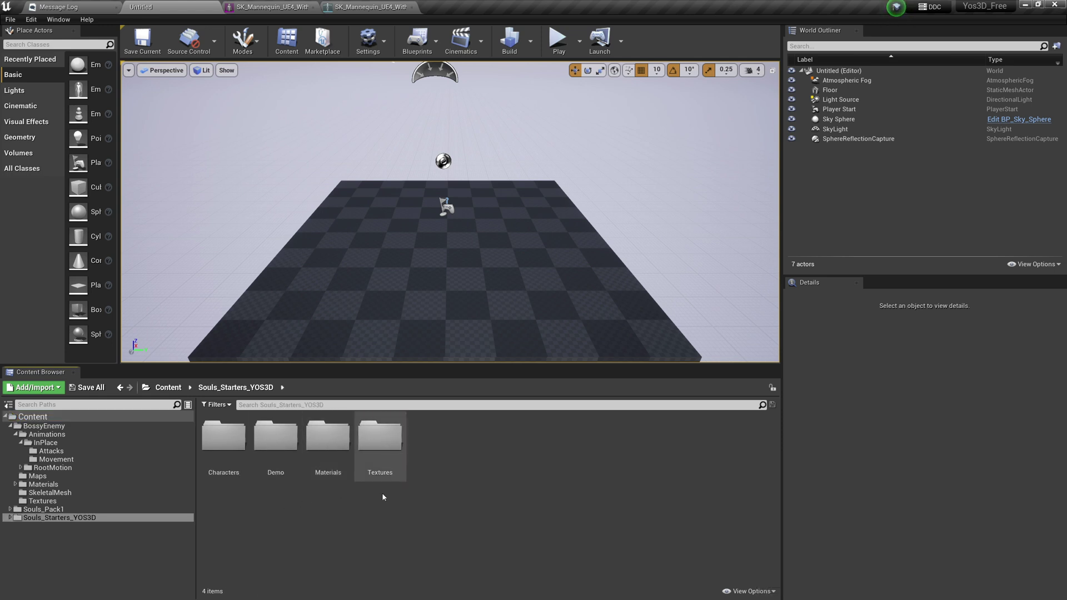
double_click(275, 439)
double_click(272, 446)
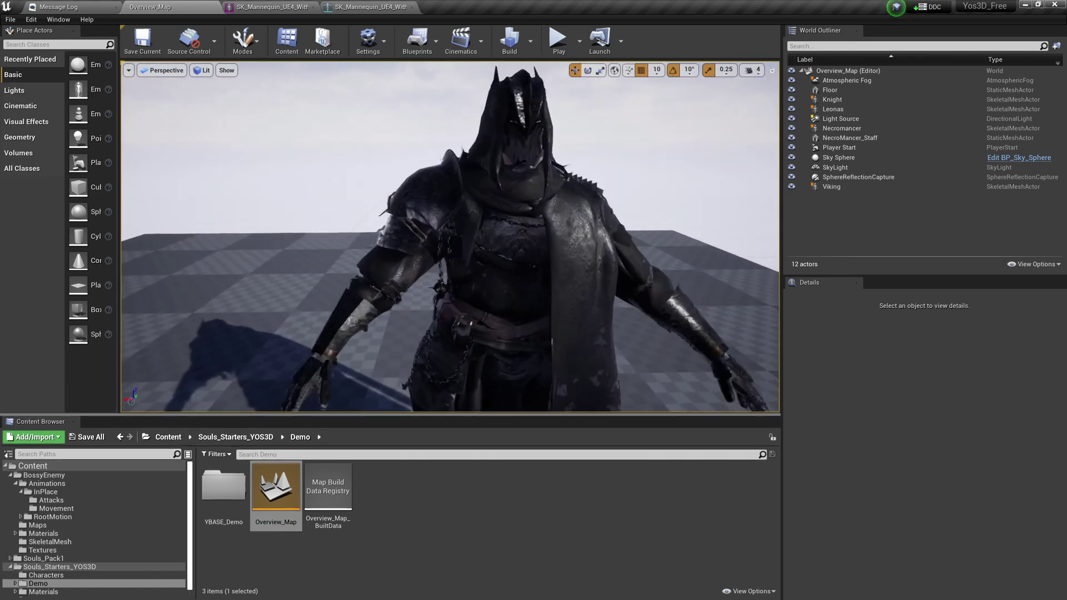
right_drag(410, 233, 381, 215)
Look through the Souls_Pack1 content folder and its _YOS3D subfolder.
click(174, 439)
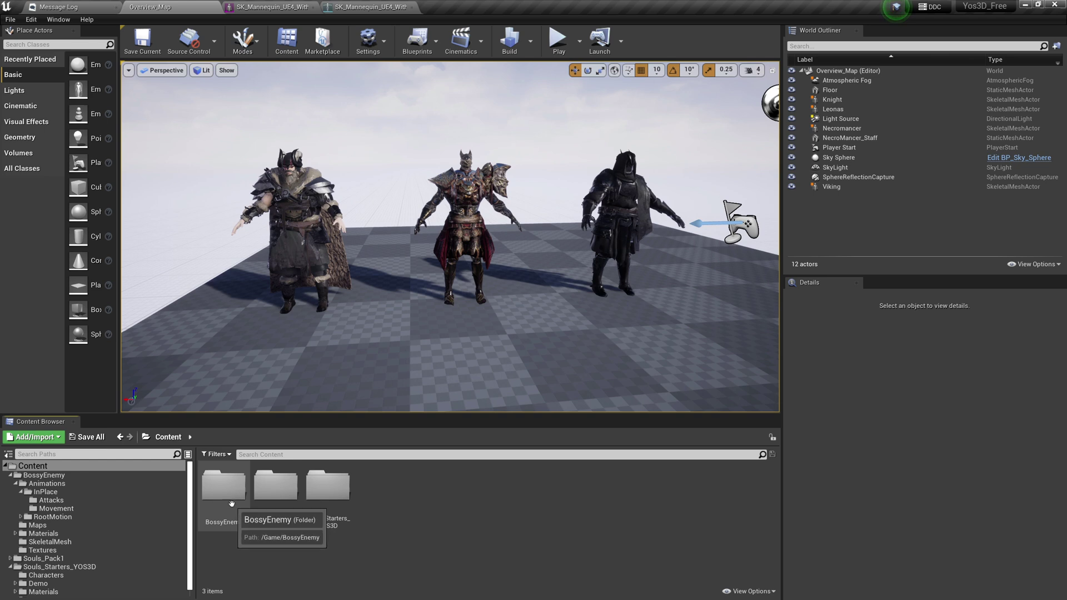
click(283, 489)
double_click(276, 487)
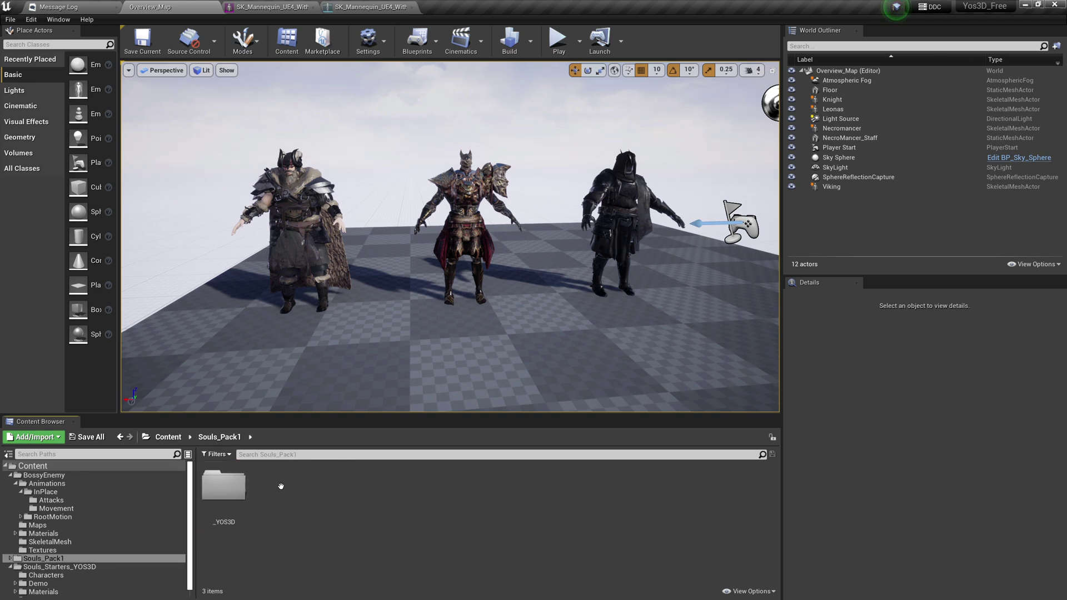
double_click(224, 486)
click(220, 436)
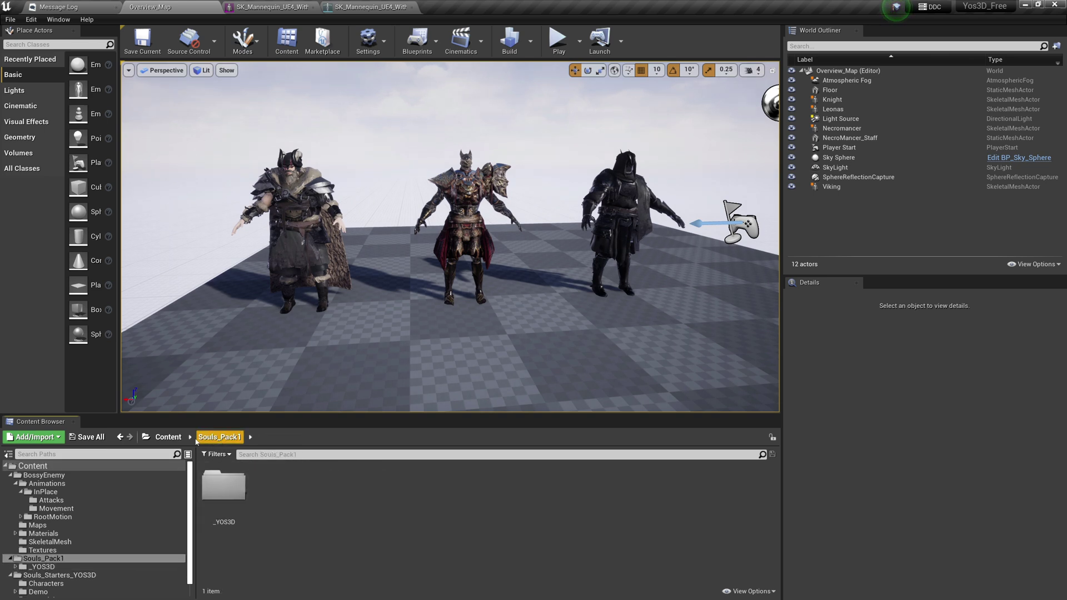
Open the Knight skeletal mesh from the Souls_Starters_YOS3D Characters folder.
click(168, 436)
double_click(328, 486)
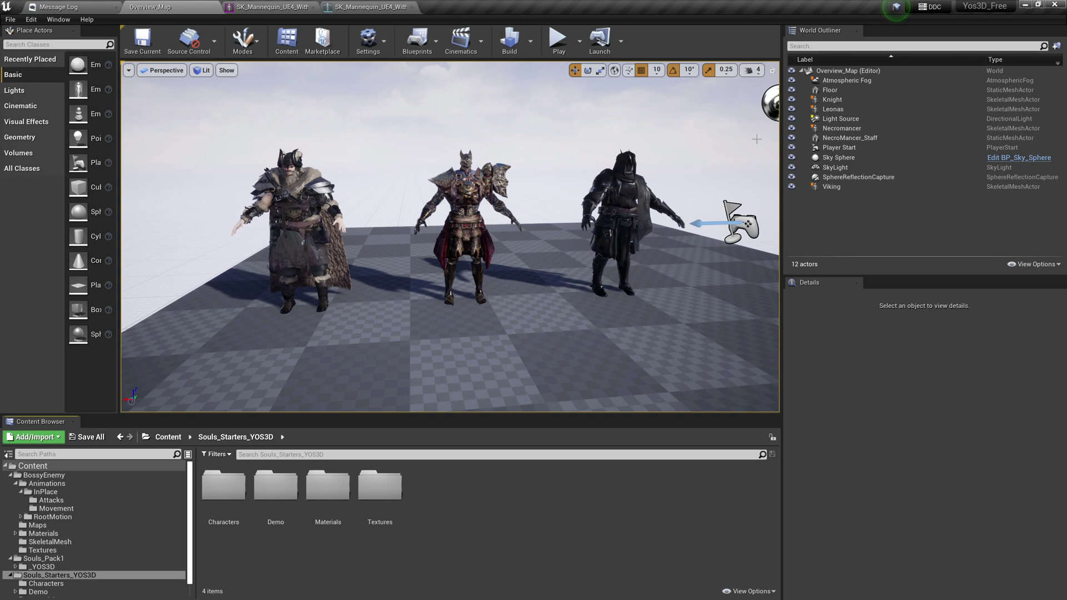
key(Up)
key(Up)
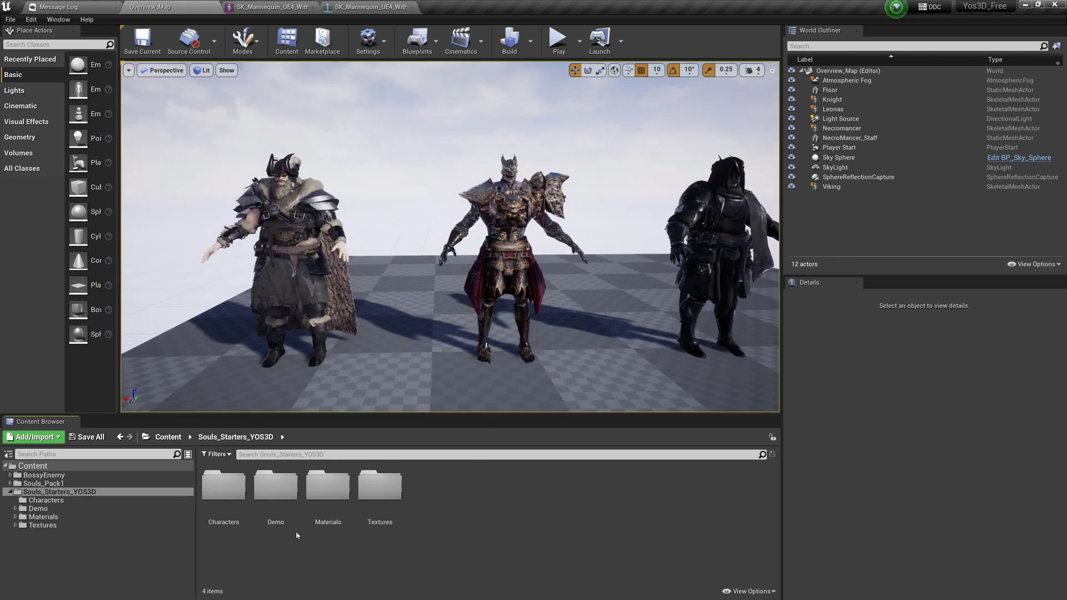
double_click(222, 486)
double_click(224, 493)
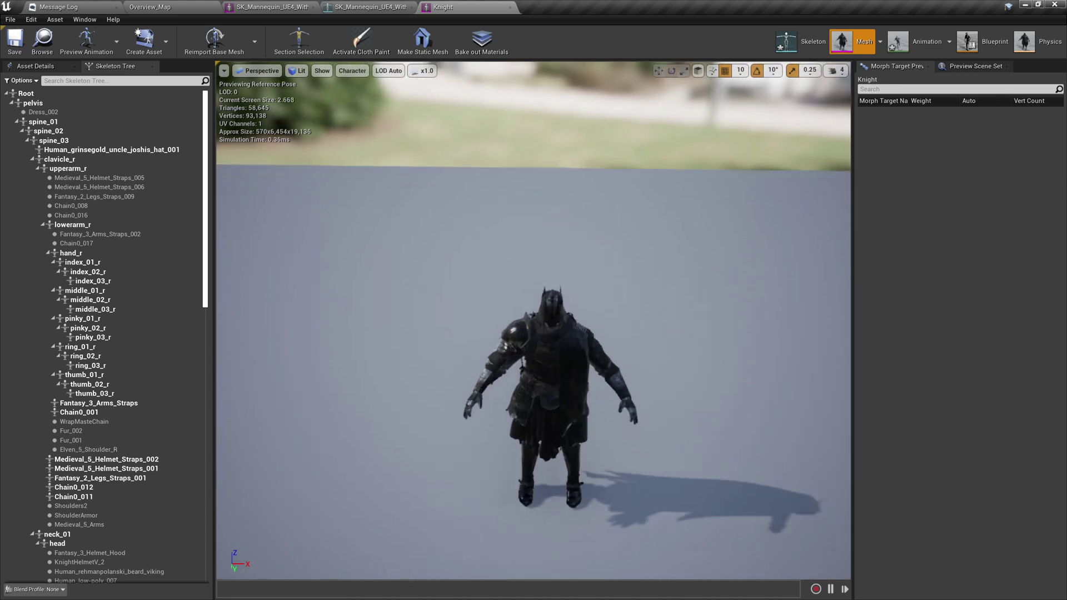
Open the Knight's YBase_Skeleton and assign it the Humanoid rig in the Retarget Manager.
click(271, 6)
click(445, 6)
click(800, 41)
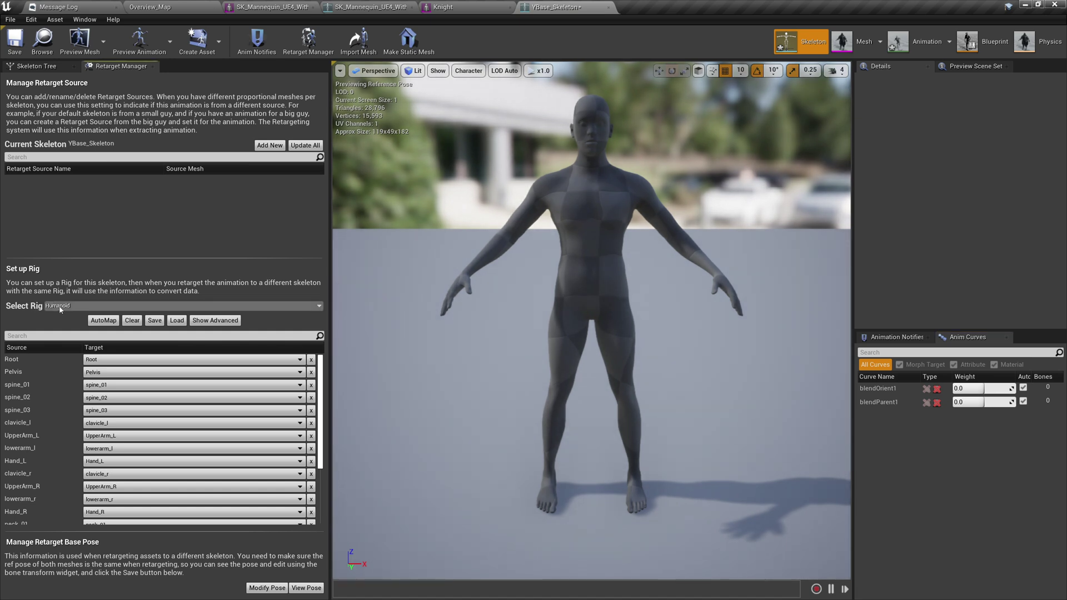
click(58, 307)
click(63, 325)
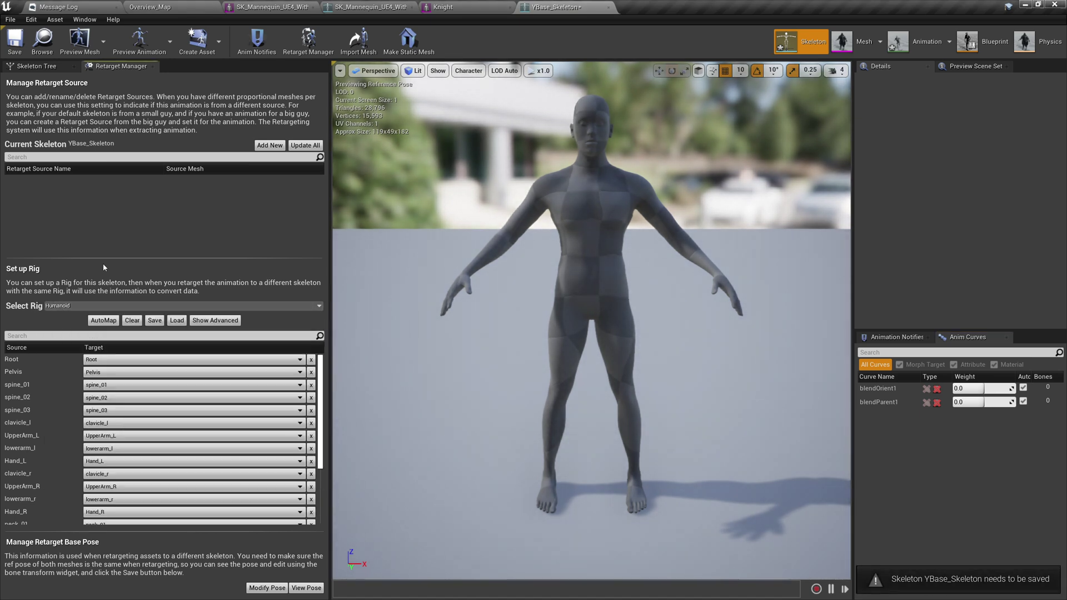
Save YBase_Skeleton, then open the Boss_Attack_ChargedCombo_InP animation from the BossyEnemy InPlace Attacks folder.
click(15, 40)
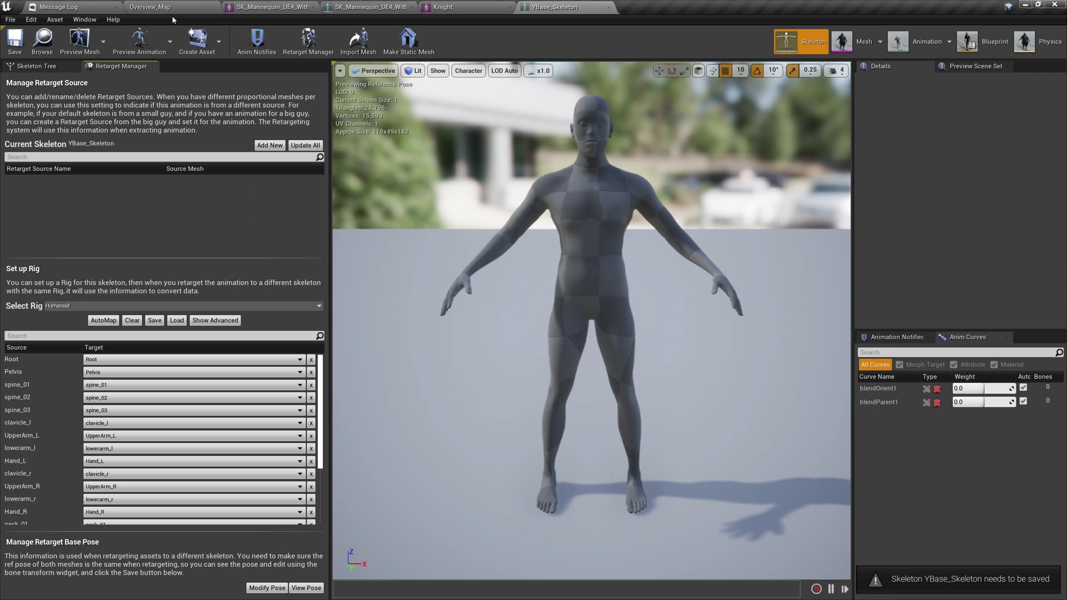
click(150, 6)
click(44, 475)
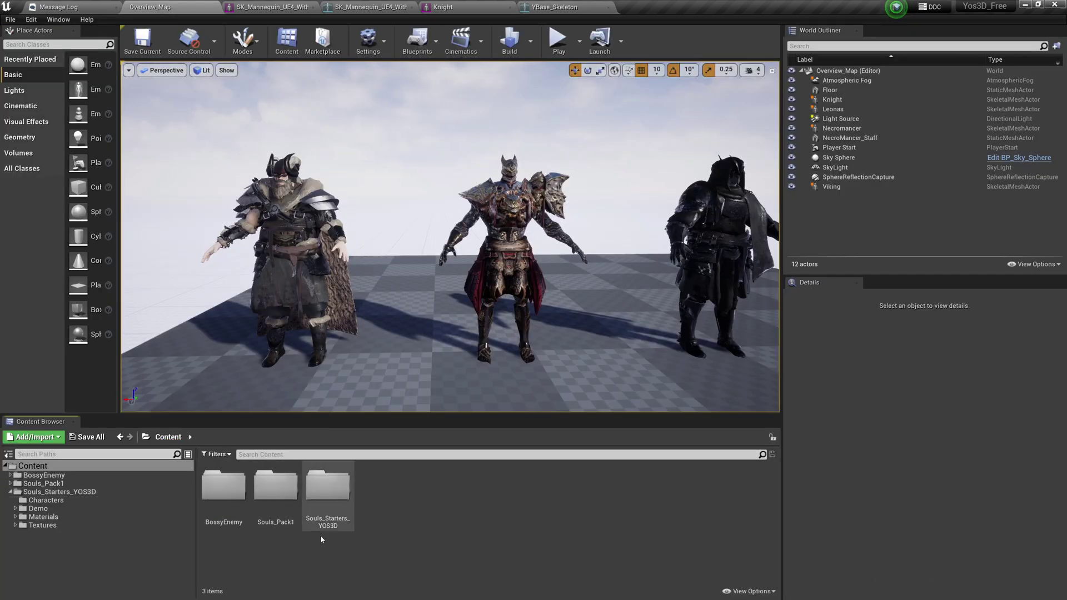
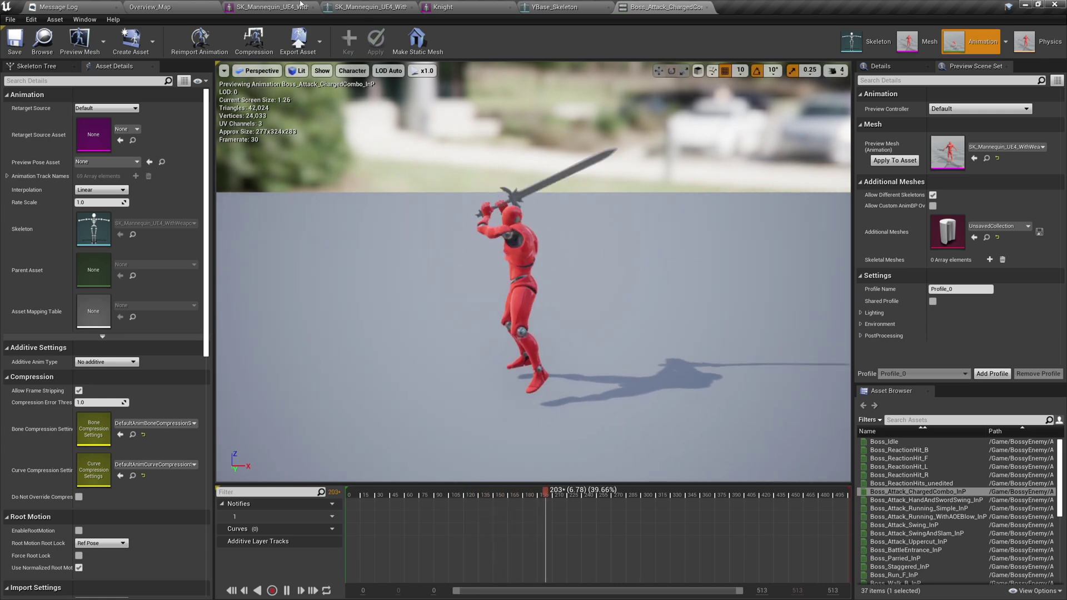
Try to duplicate Boss_Attack_ChargedCombo_InP and retarget it to the Souls_Starters_YOS3D YBase_Skeleton.
click(150, 6)
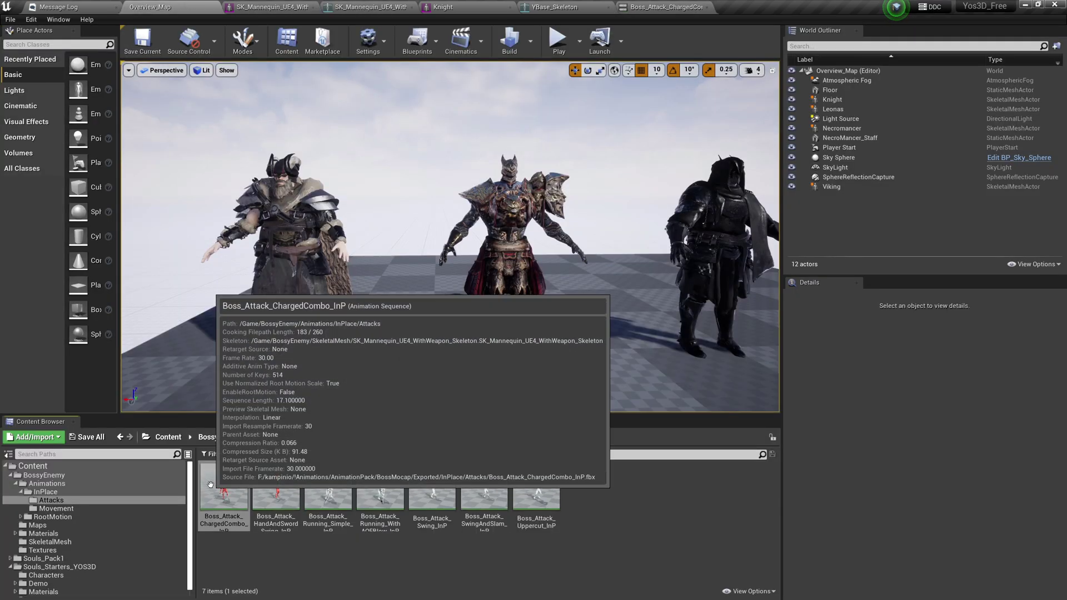
right_click(225, 528)
mouse_move(286, 184)
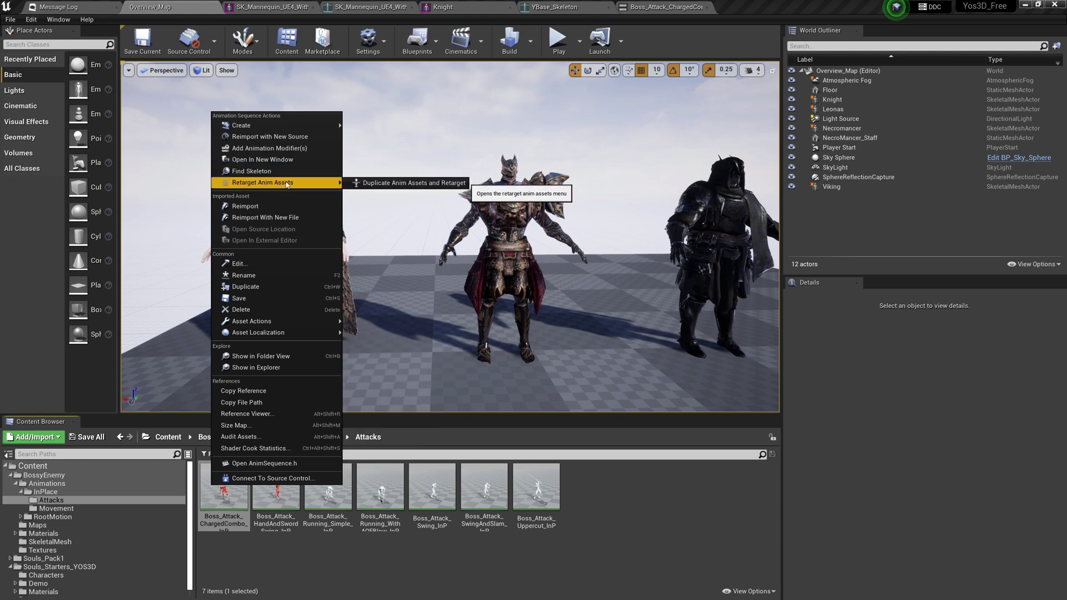
click(378, 184)
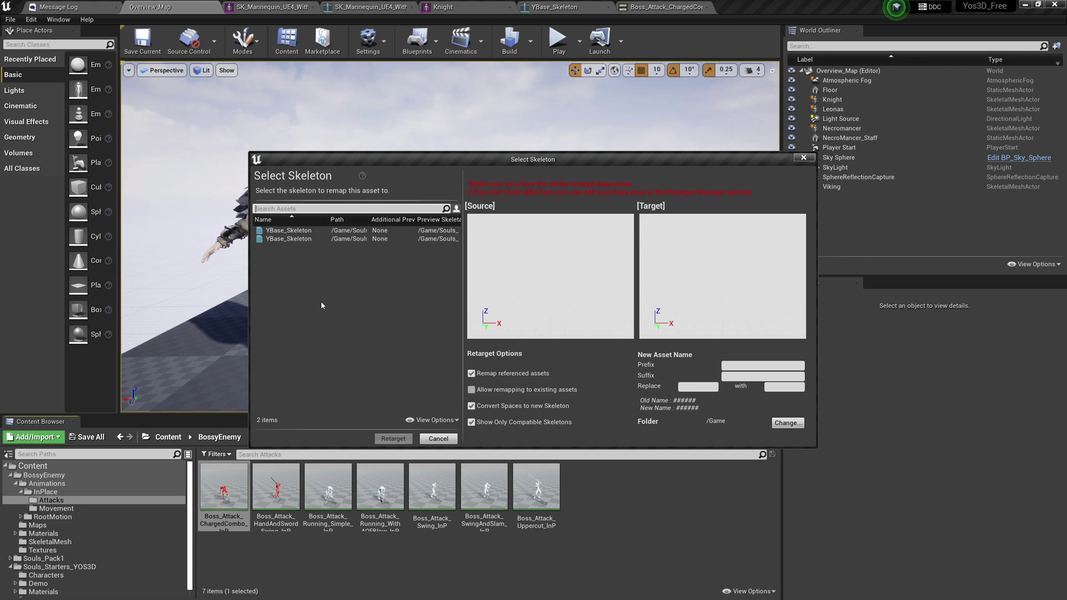
click(317, 231)
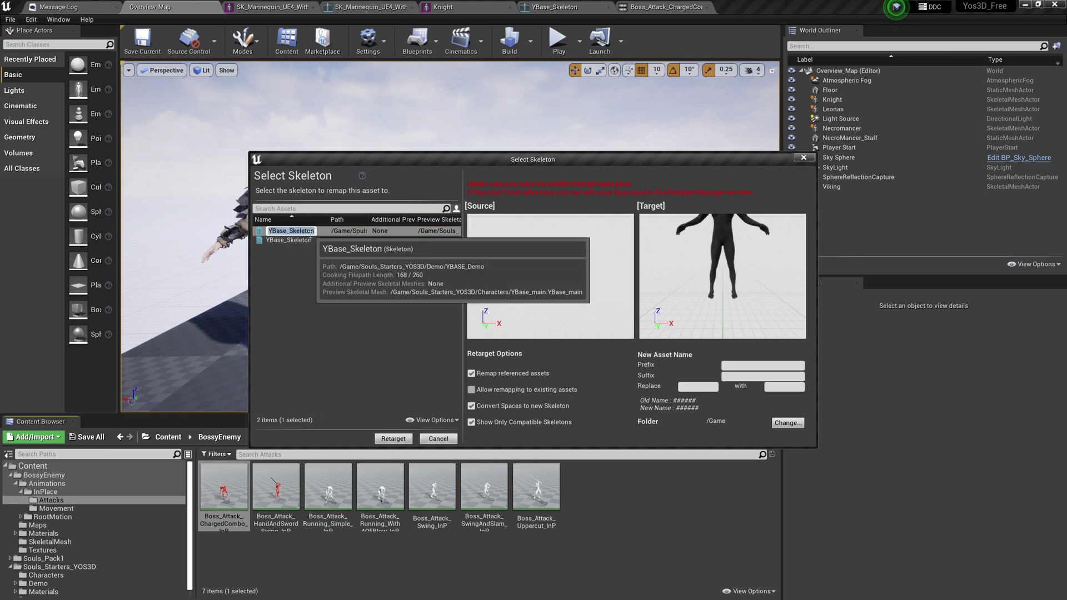
click(338, 237)
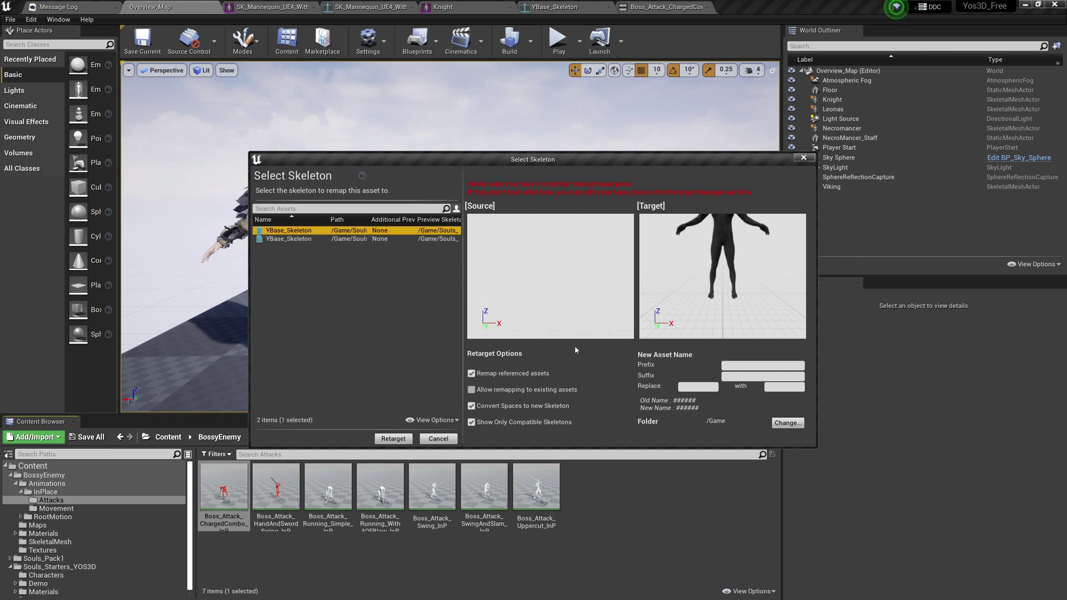
click(393, 439)
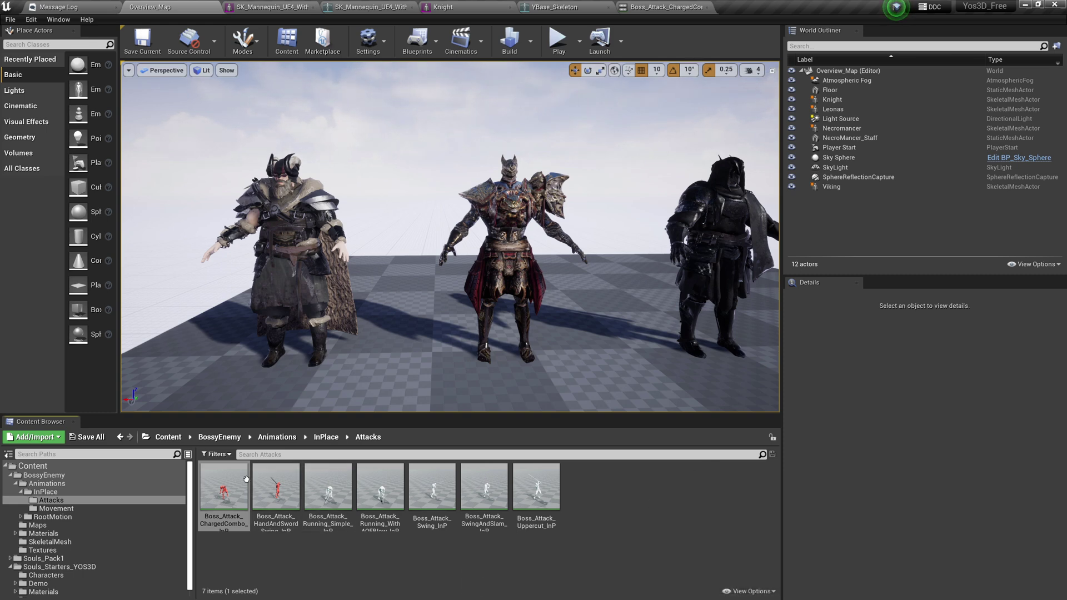
right_click(203, 490)
mouse_move(278, 186)
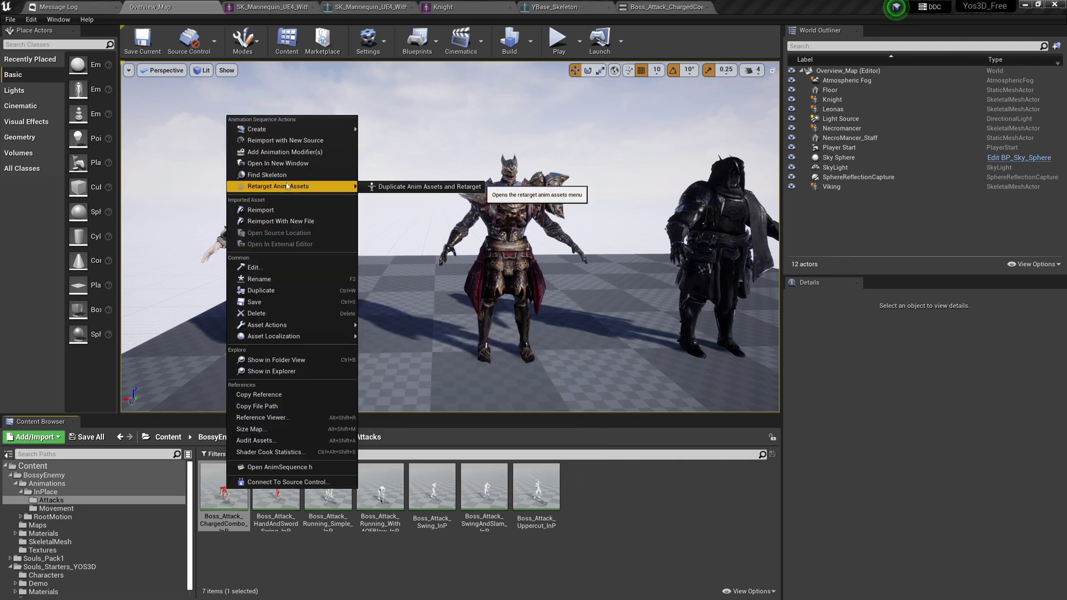
click(483, 185)
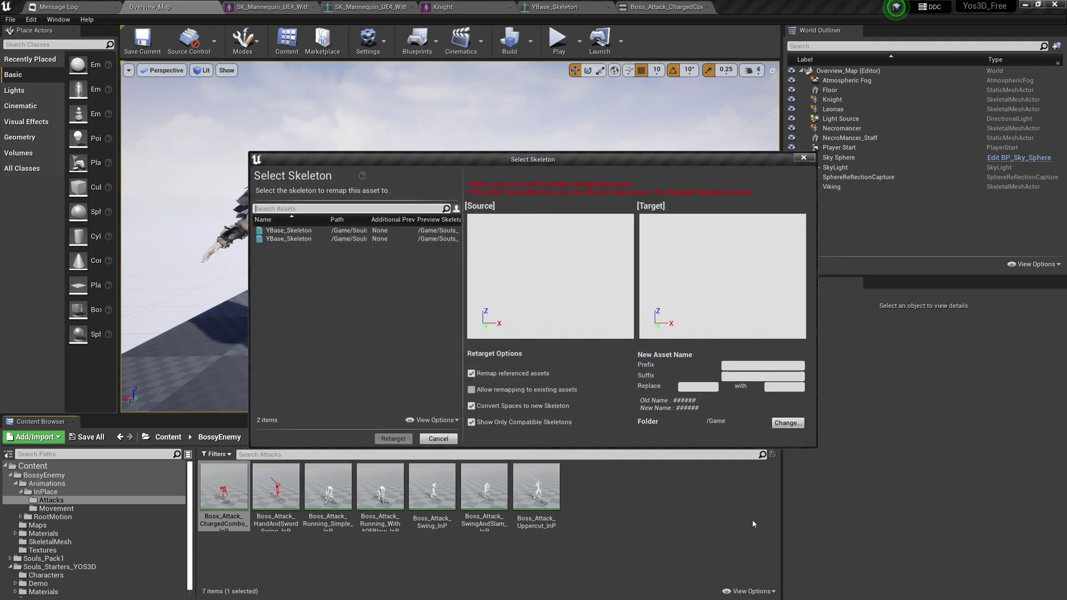
click(298, 231)
click(393, 438)
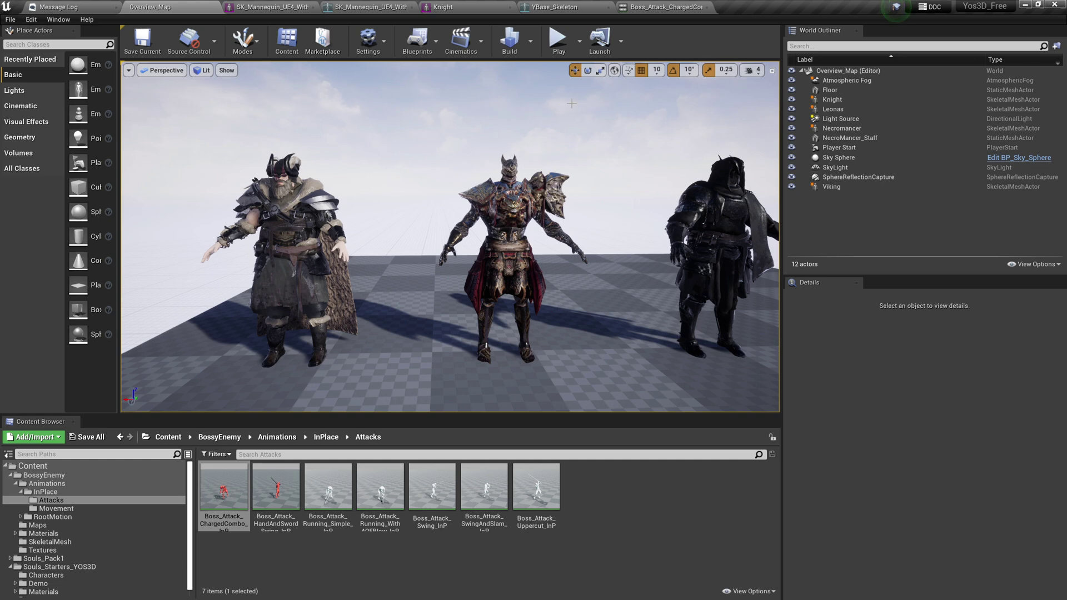
Set Knight as the preview mesh of YBase_Skeleton, apply it to the asset, and save the skeleton.
click(556, 7)
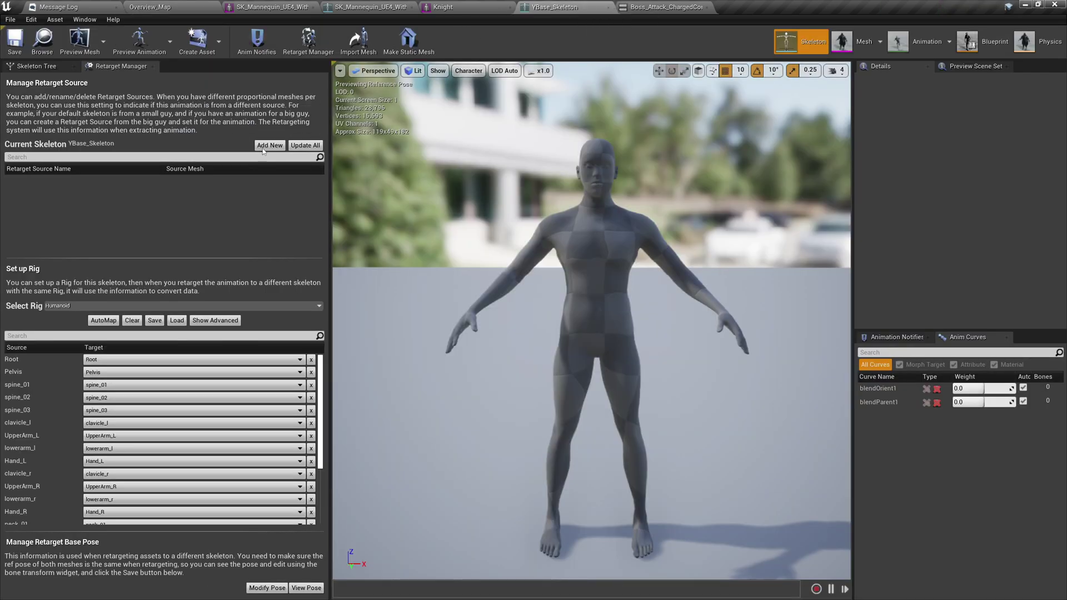
click(90, 50)
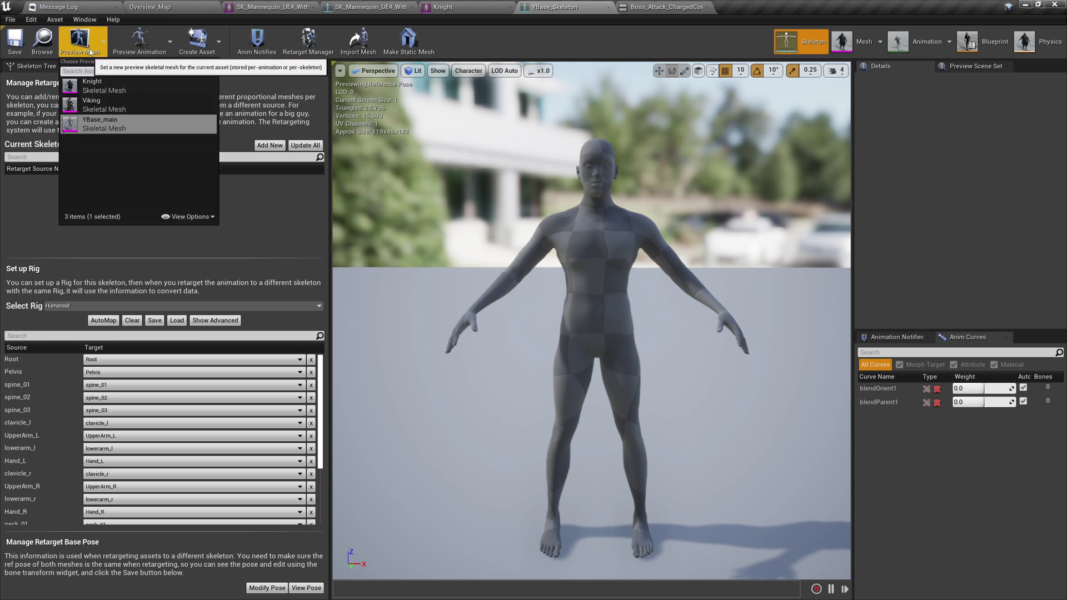
click(94, 88)
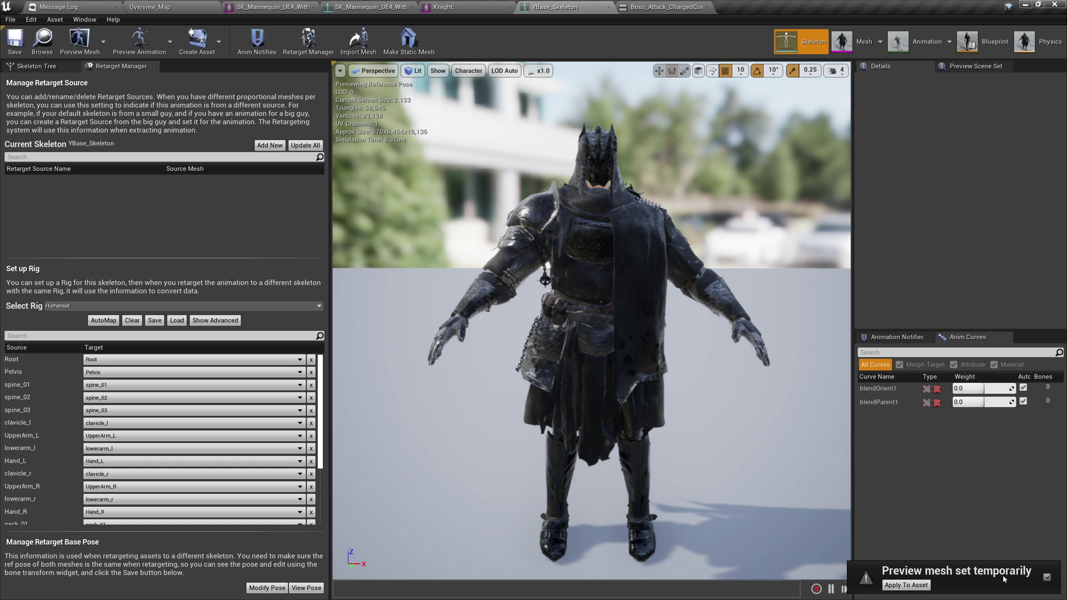
click(929, 585)
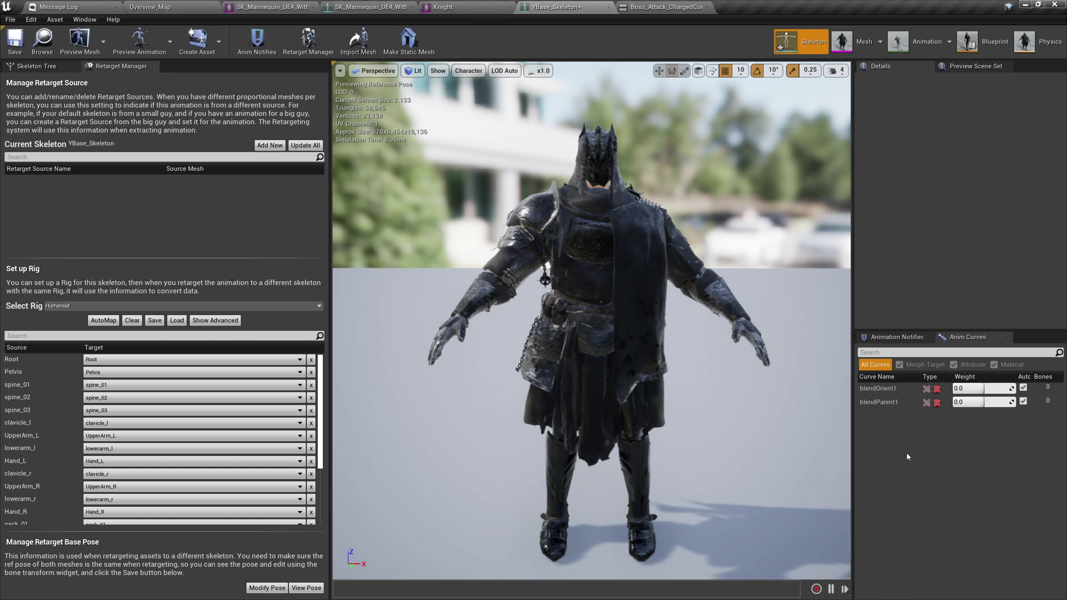
click(15, 40)
Choose SK_Mannequin_UE4_WithWeapon as the preview mesh of the mannequin skeleton.
click(370, 7)
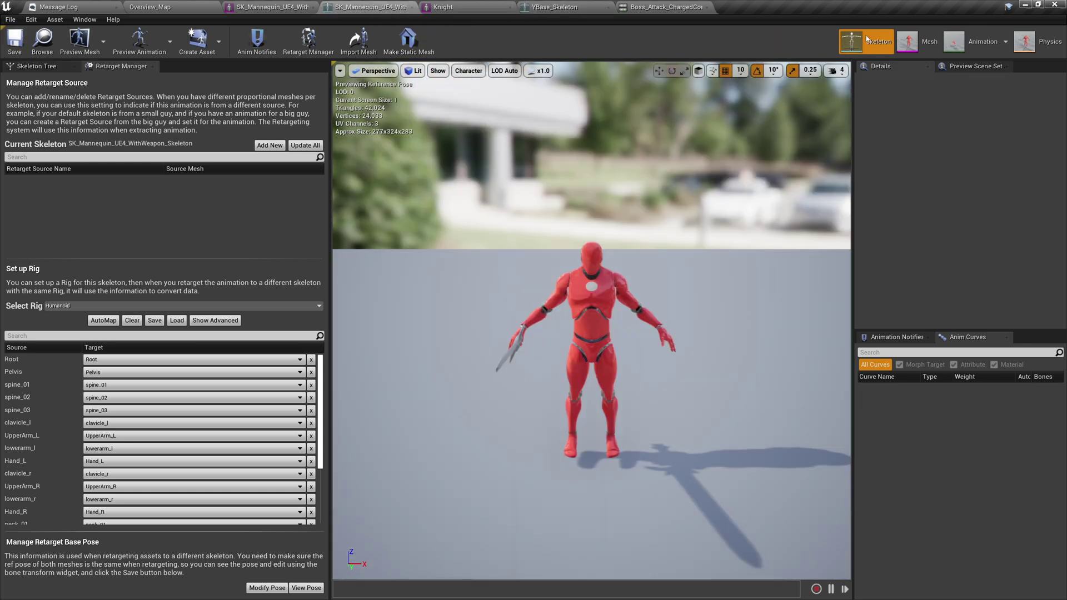
click(79, 40)
click(94, 84)
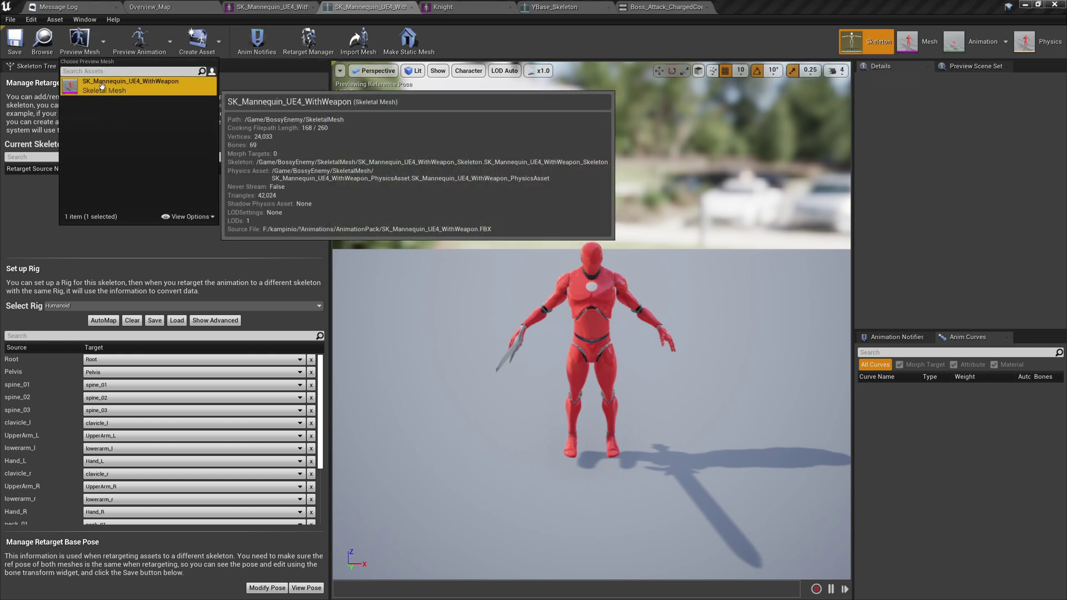
click(47, 206)
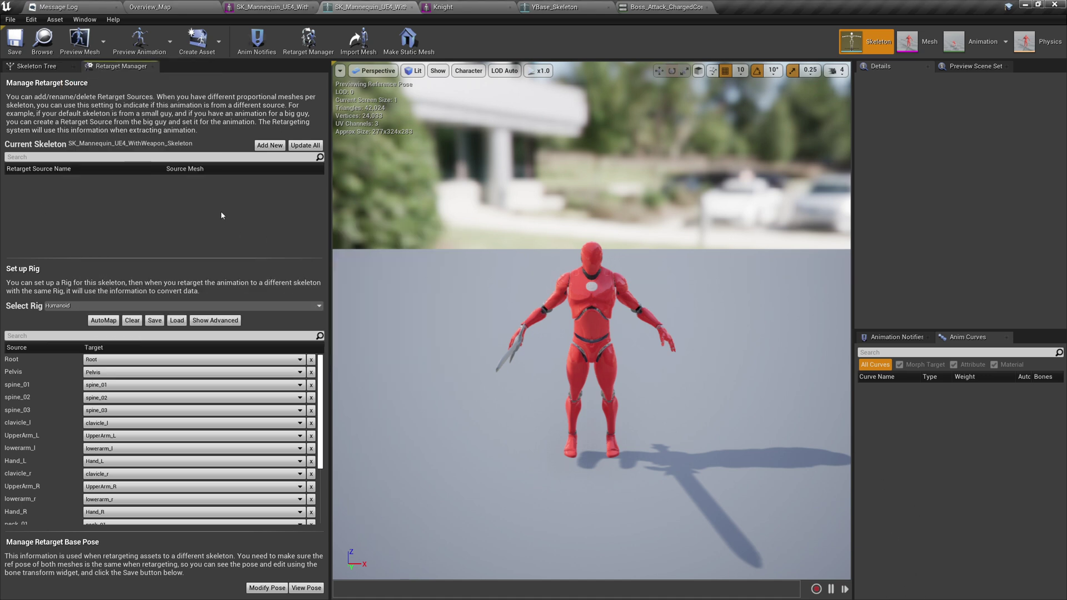
Compare the Knight and mannequin reference poses and check the mannequin skeleton's preview mesh choices.
click(553, 7)
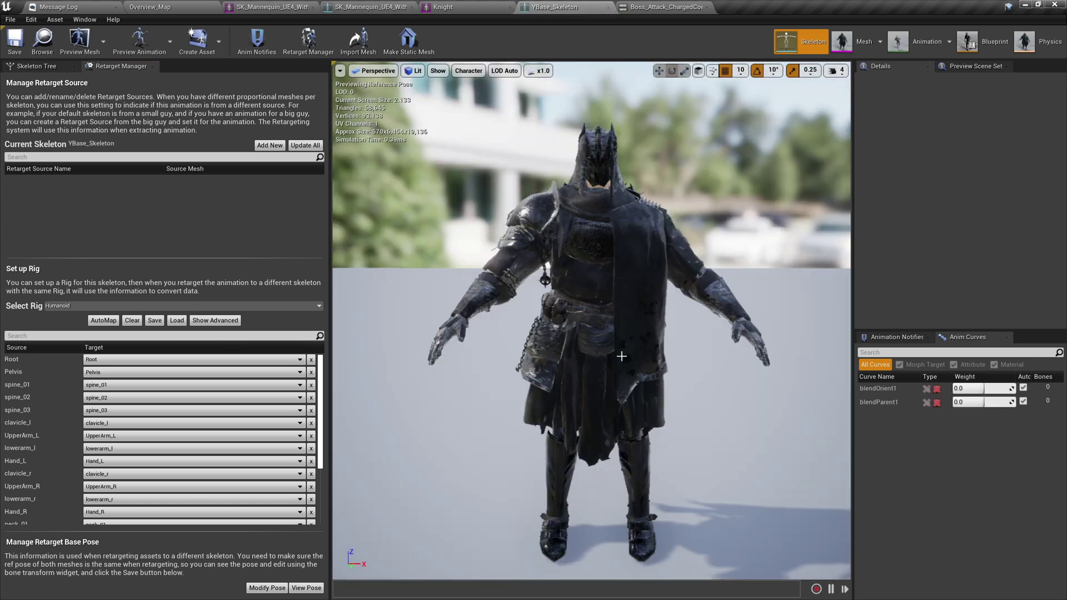
click(271, 7)
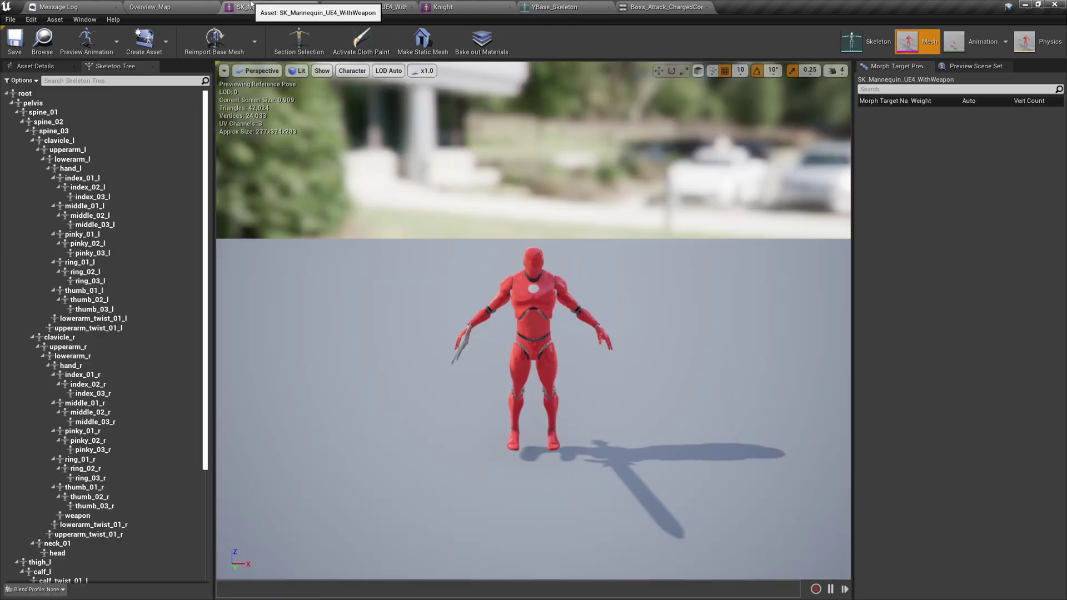
click(867, 42)
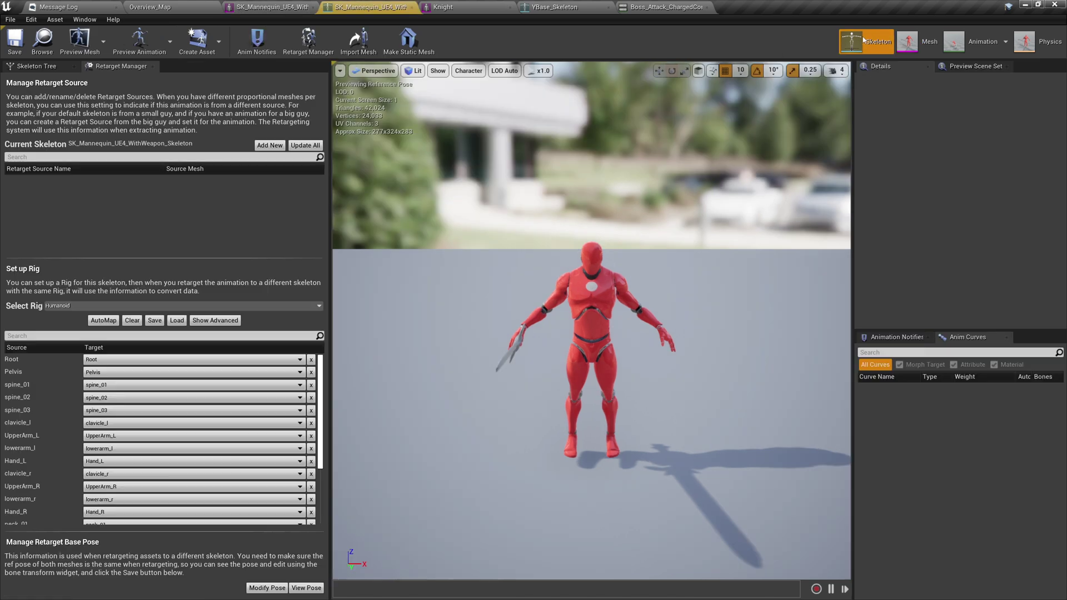
click(79, 42)
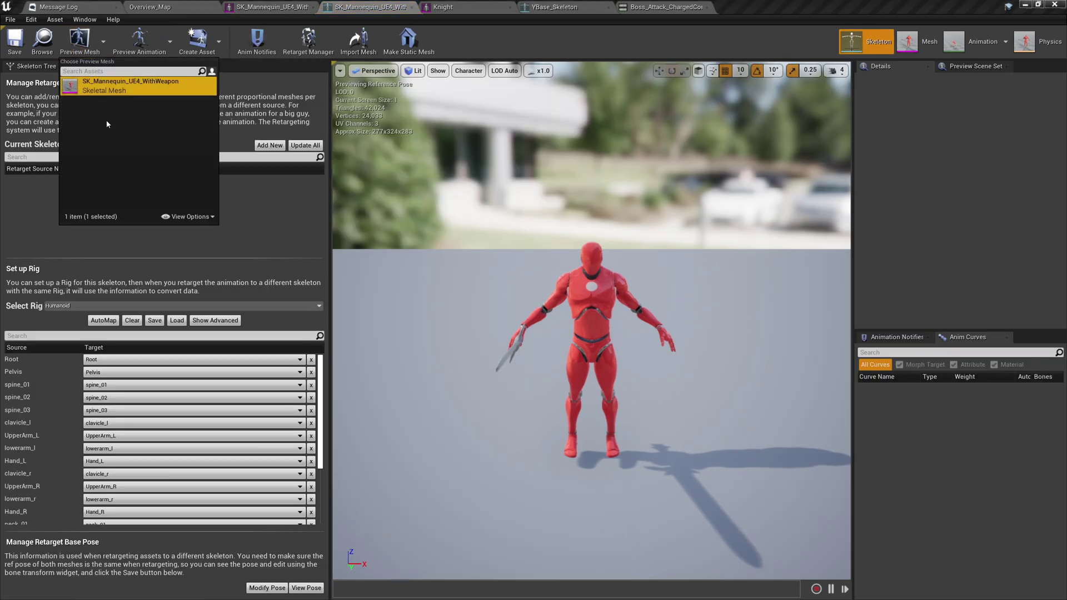
click(46, 218)
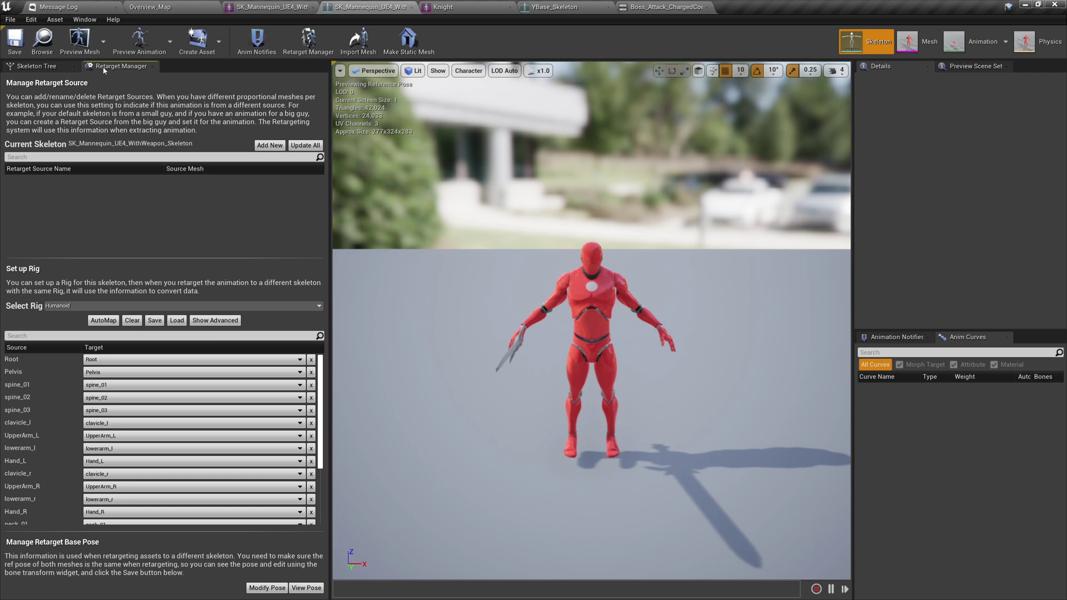
Duplicate Boss_Attack_ChargedCombo_InP retargeted to the Souls_Starters_YOS3D YBase_Skeleton, and open the retargeted animation.
click(133, 7)
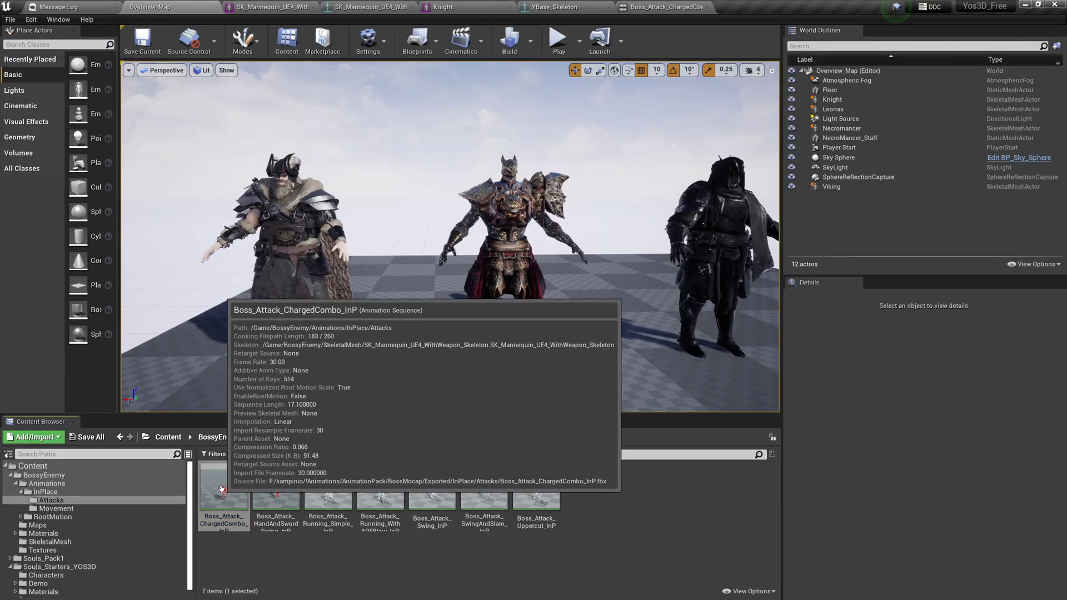
right_click(222, 489)
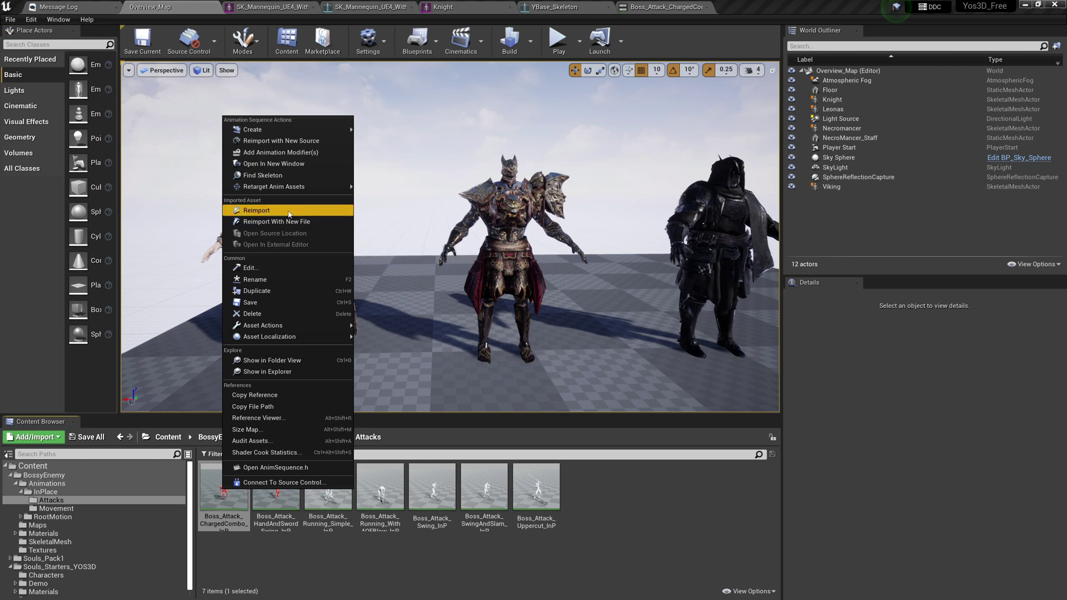
mouse_move(294, 189)
click(416, 187)
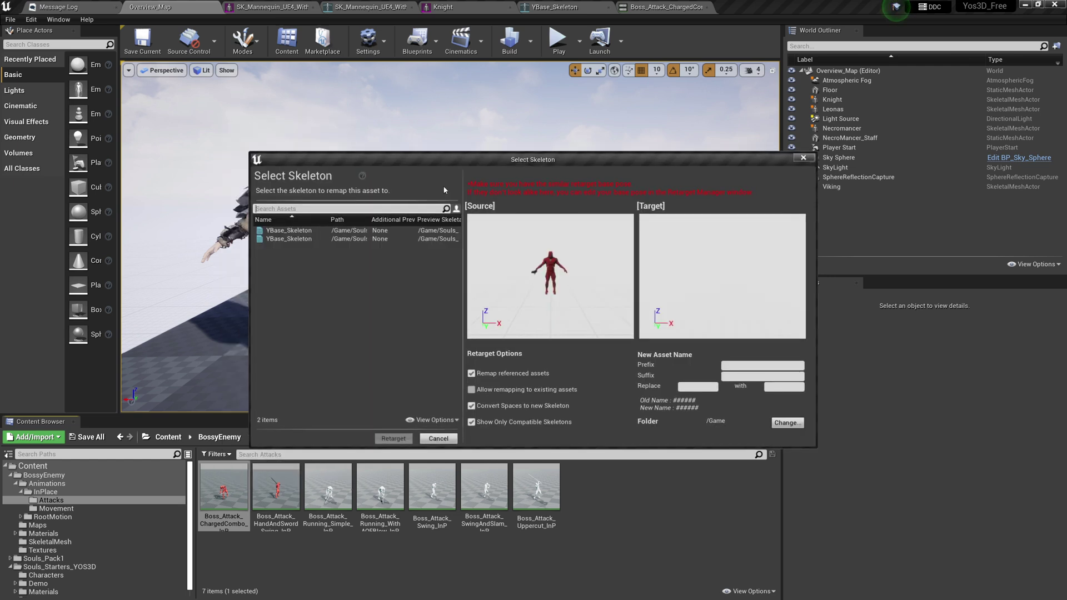
click(344, 230)
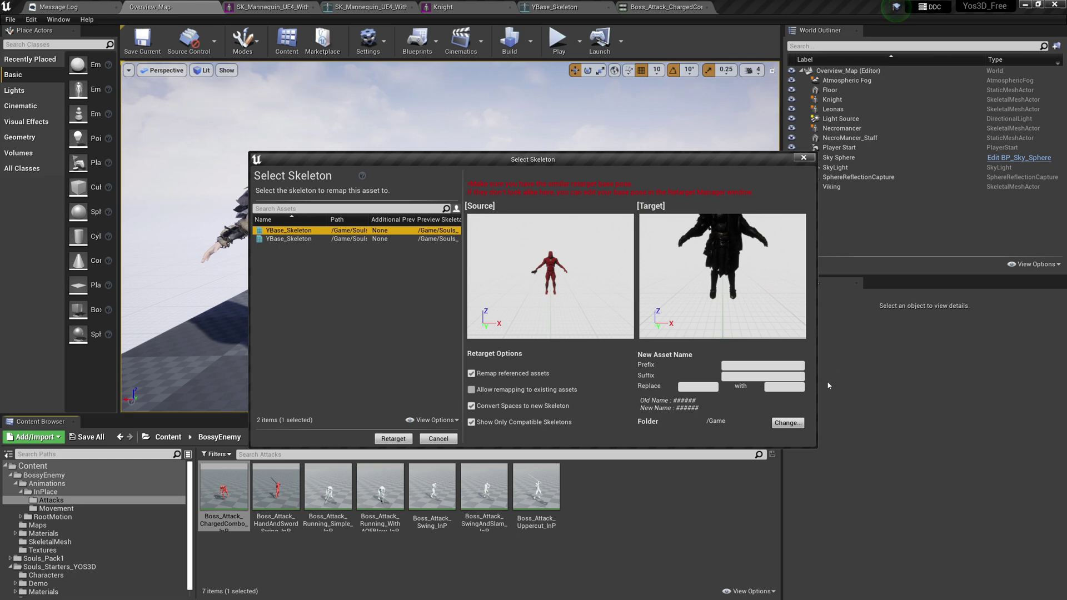
click(393, 438)
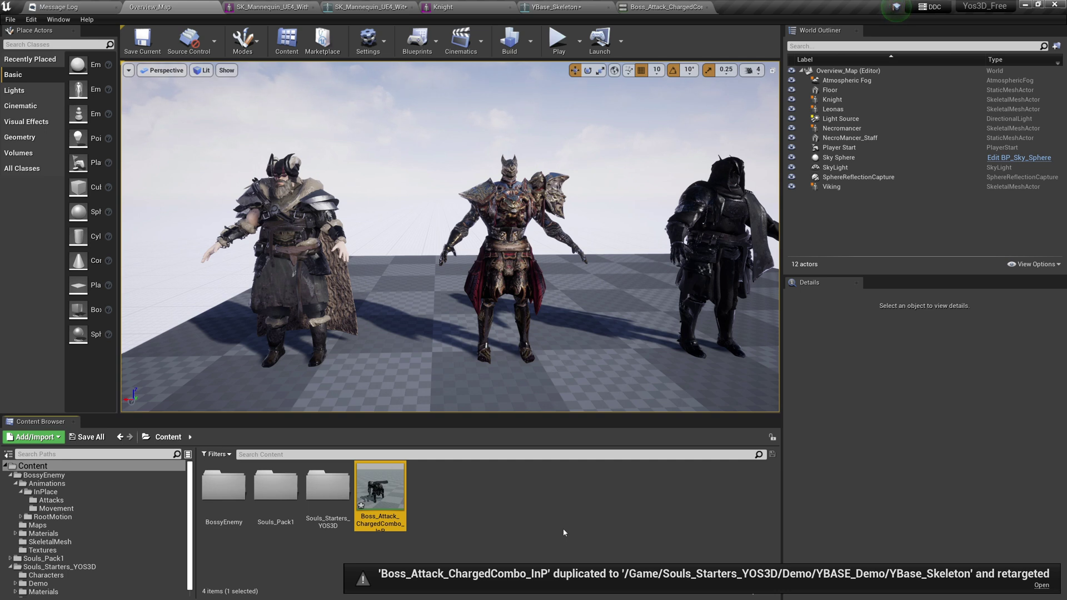
double_click(390, 479)
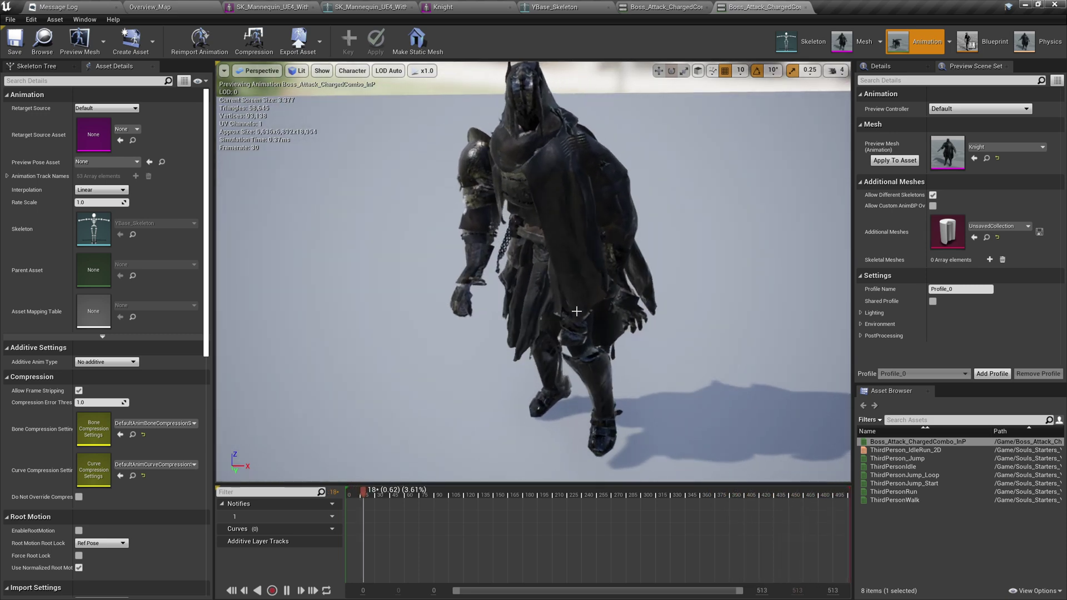
Go from the retargeted animation to YBase_Skeleton and show the retargeting options in its bone hierarchy.
click(852, 44)
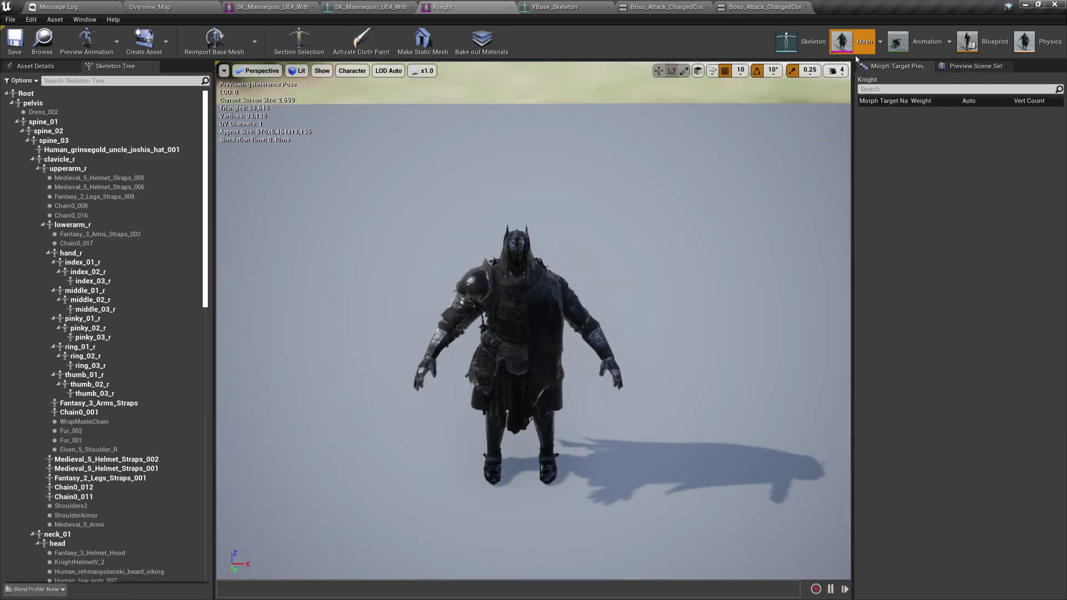
click(801, 41)
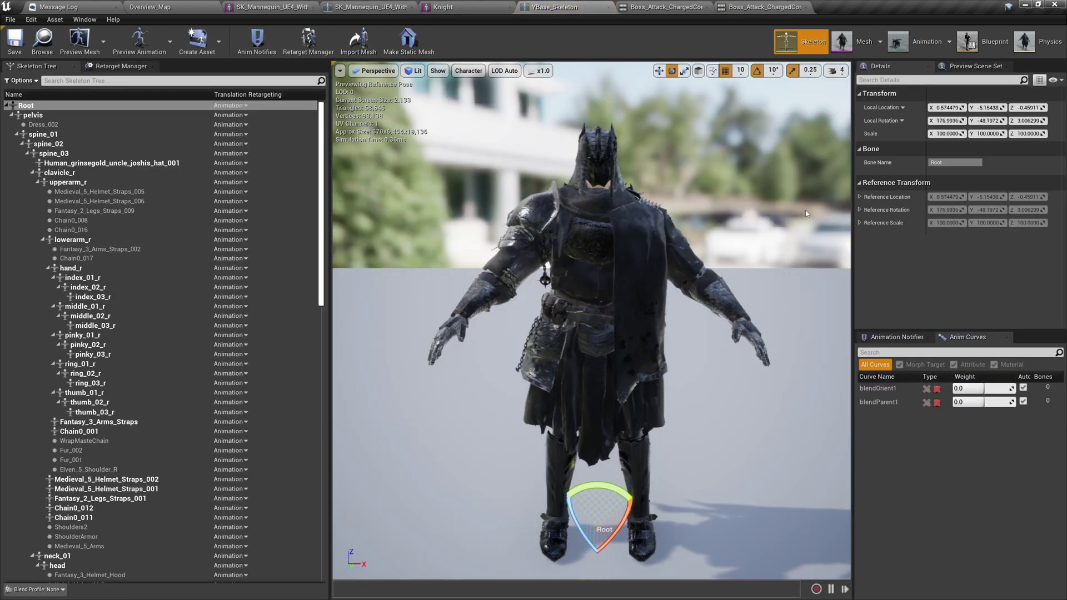
click(18, 79)
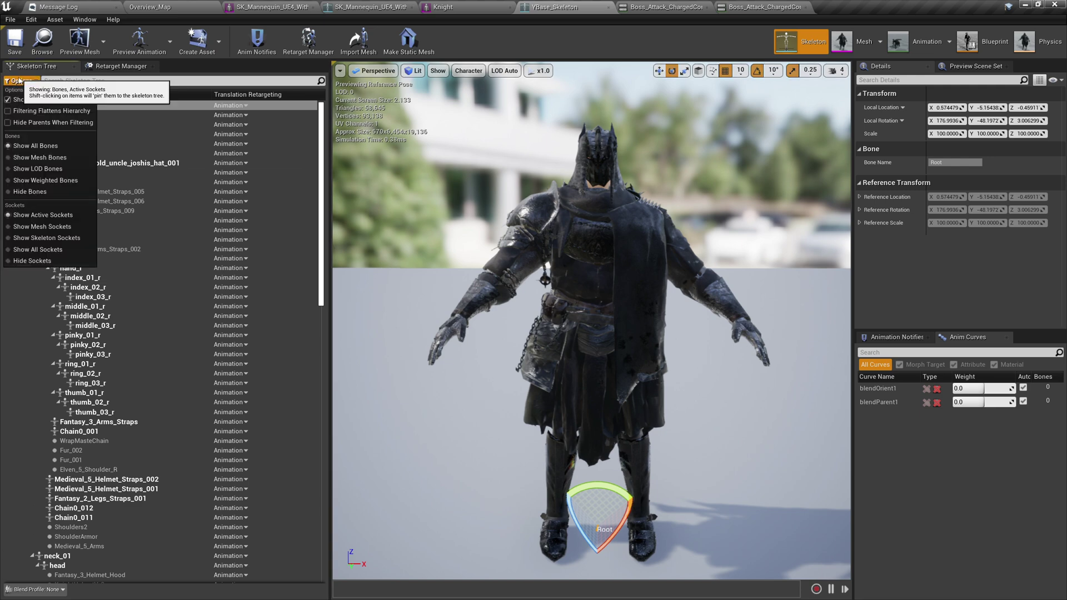
click(33, 105)
click(19, 80)
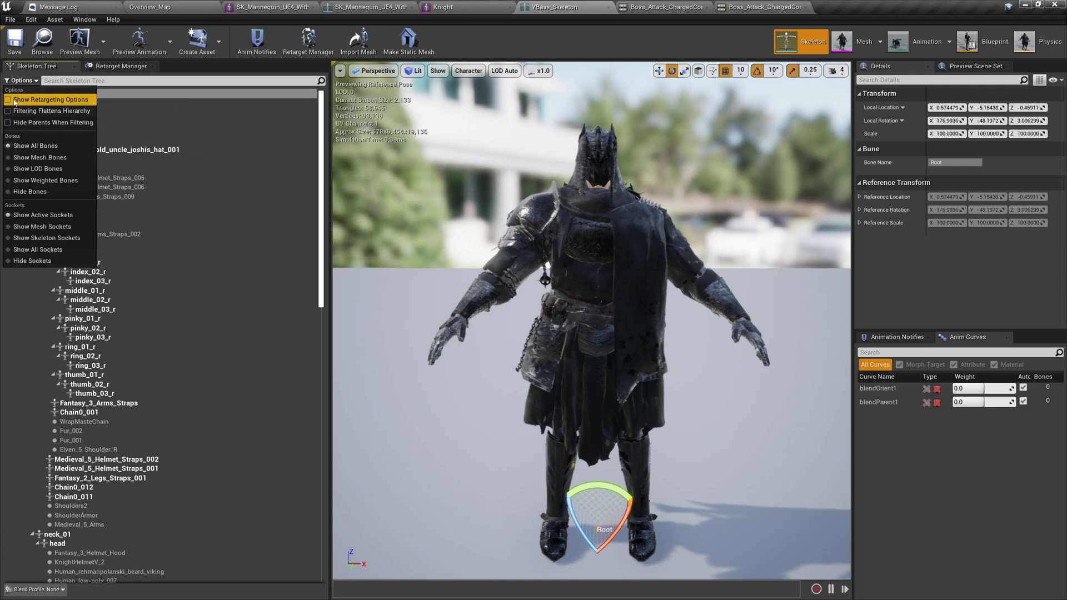
click(33, 100)
click(20, 81)
click(22, 100)
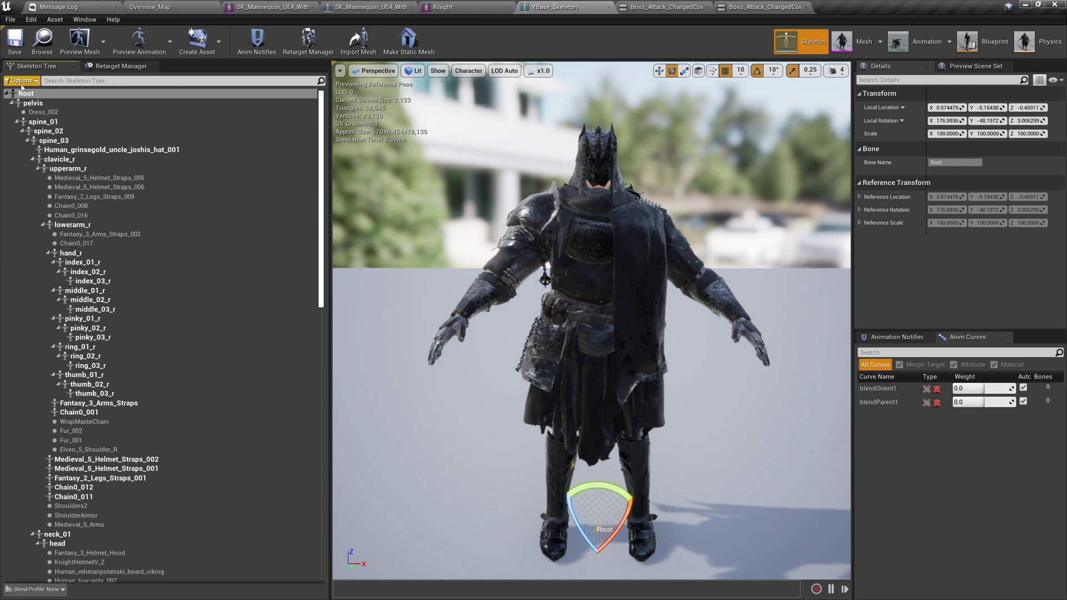
click(20, 81)
click(33, 100)
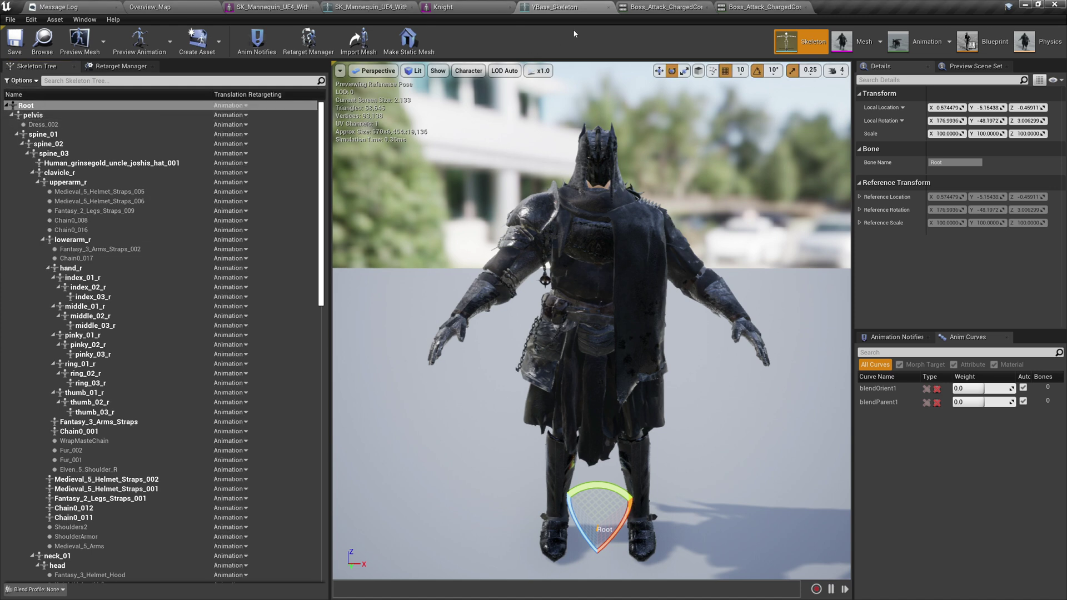
Try Skeleton translation retargeting on the Root and pelvis bones, saving the skeleton and checking the retargeted animation.
click(231, 106)
click(191, 114)
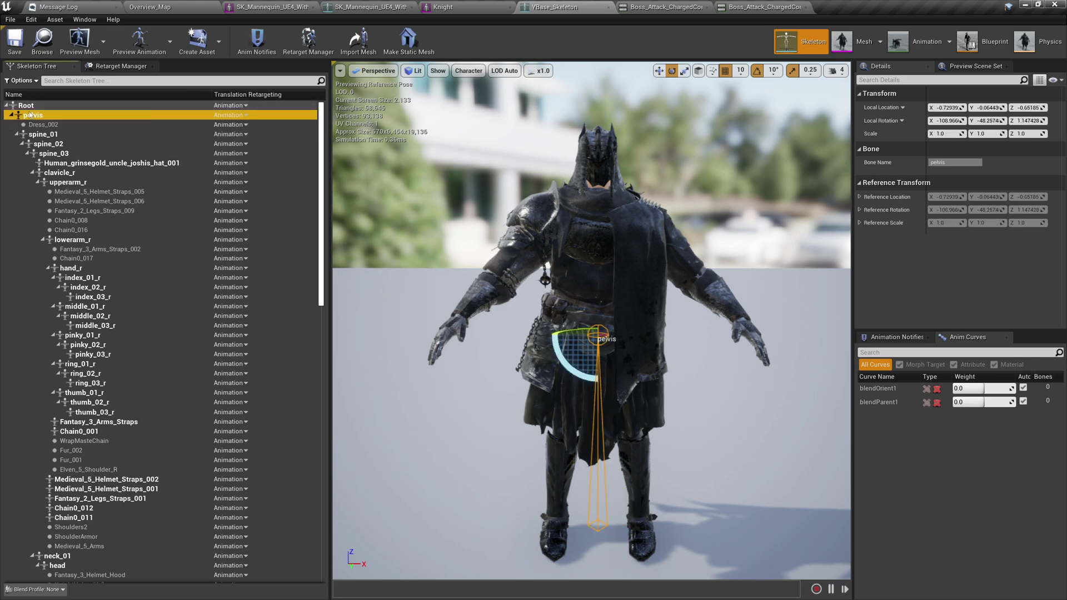
click(230, 105)
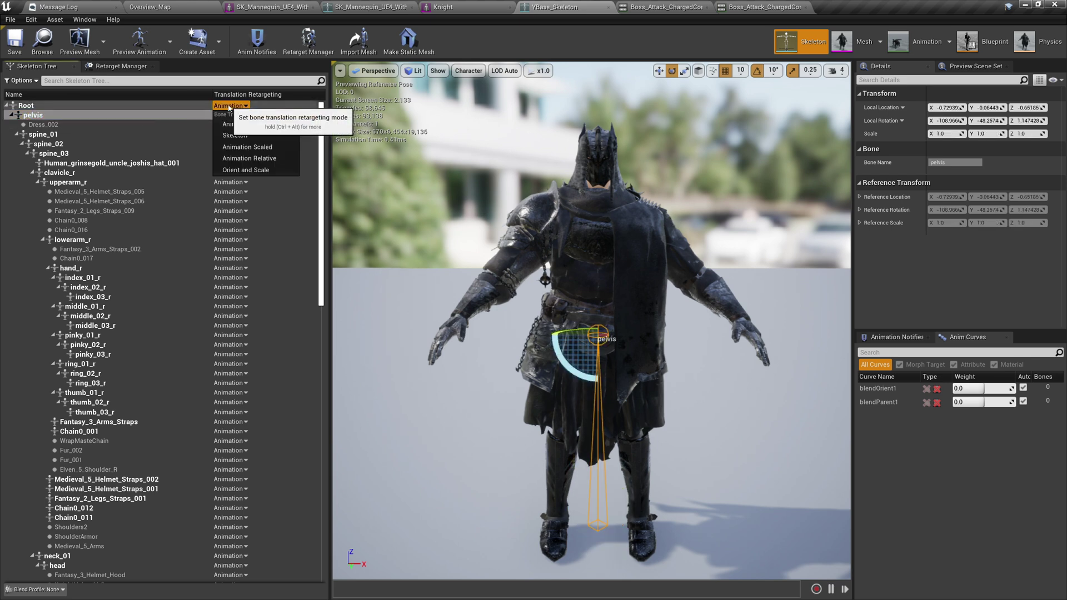
click(244, 140)
click(229, 115)
click(236, 145)
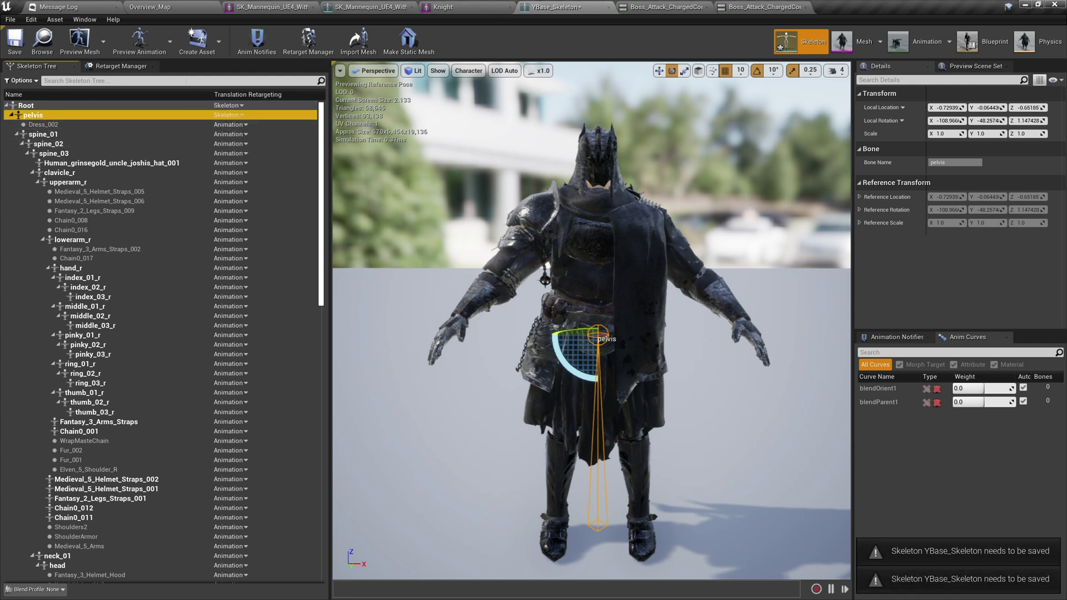
click(12, 39)
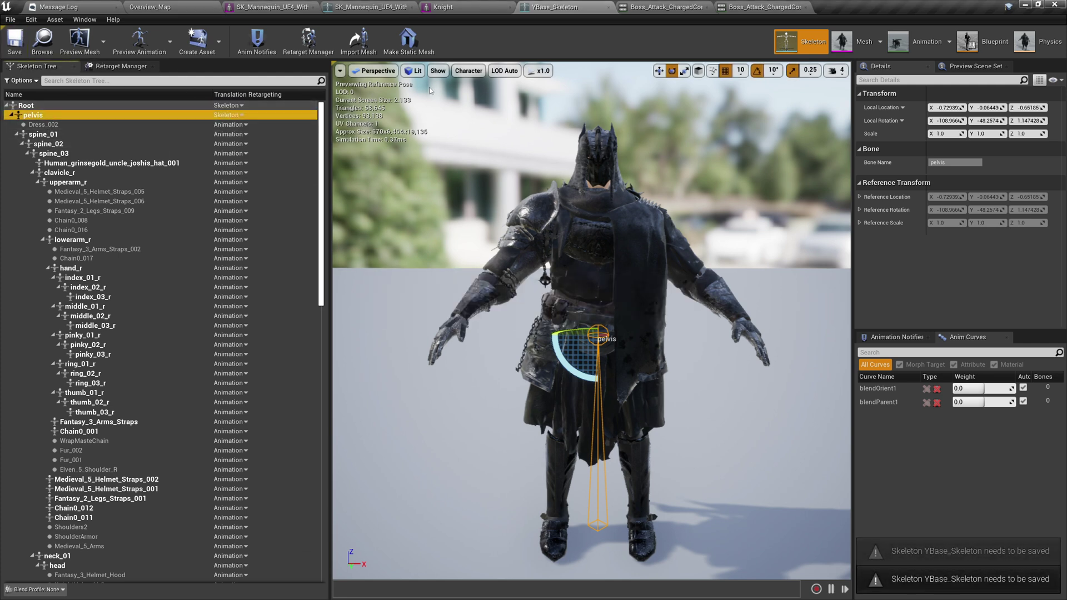
click(775, 10)
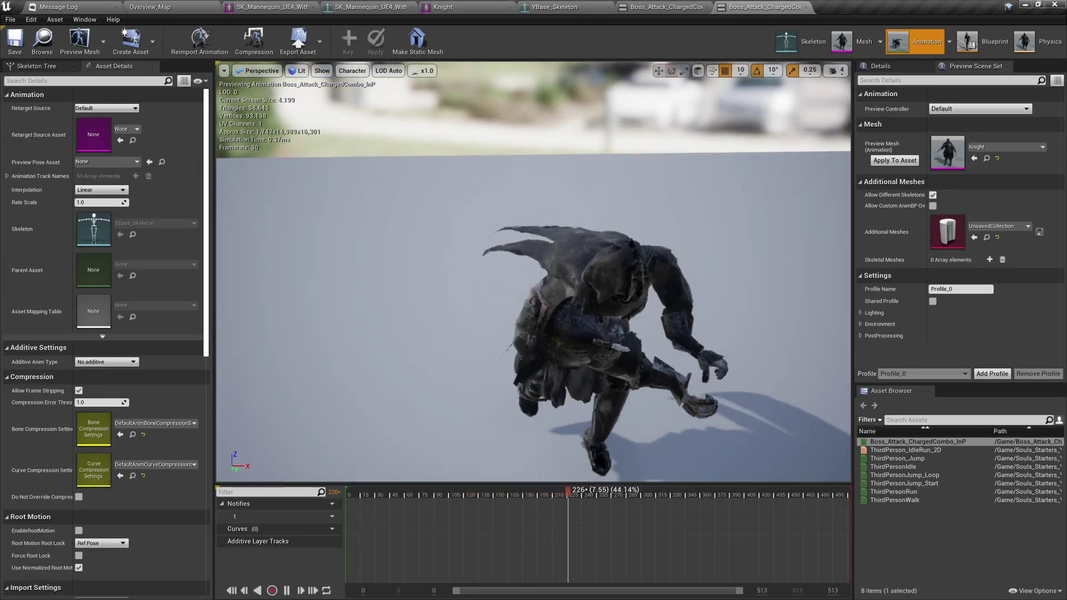
Set translation retargeting back to Animation for the pelvis and Root bones of YBase_Skeleton.
click(555, 7)
click(228, 114)
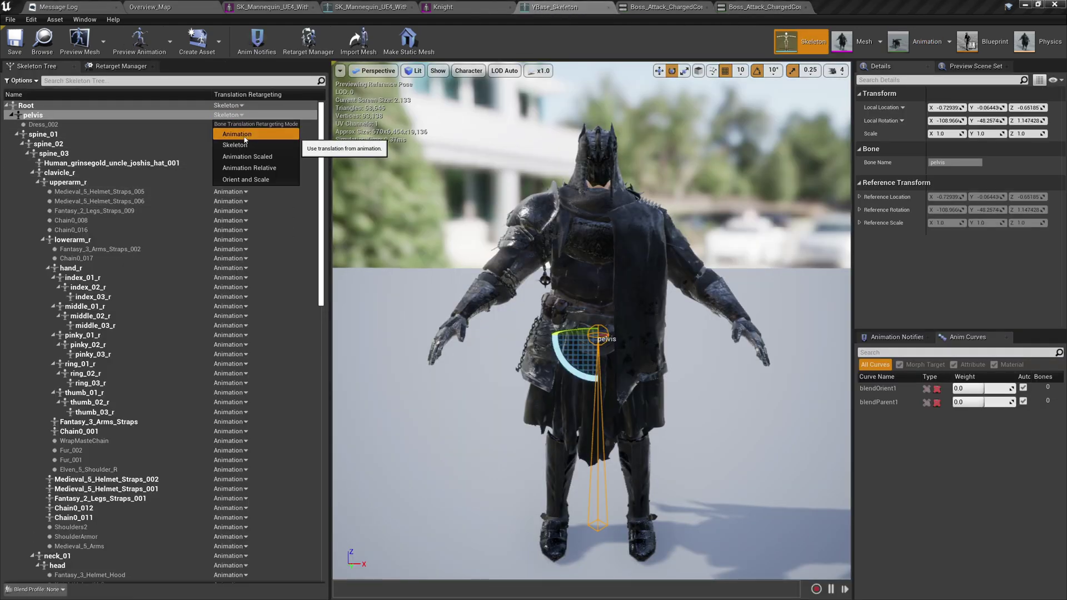
click(231, 134)
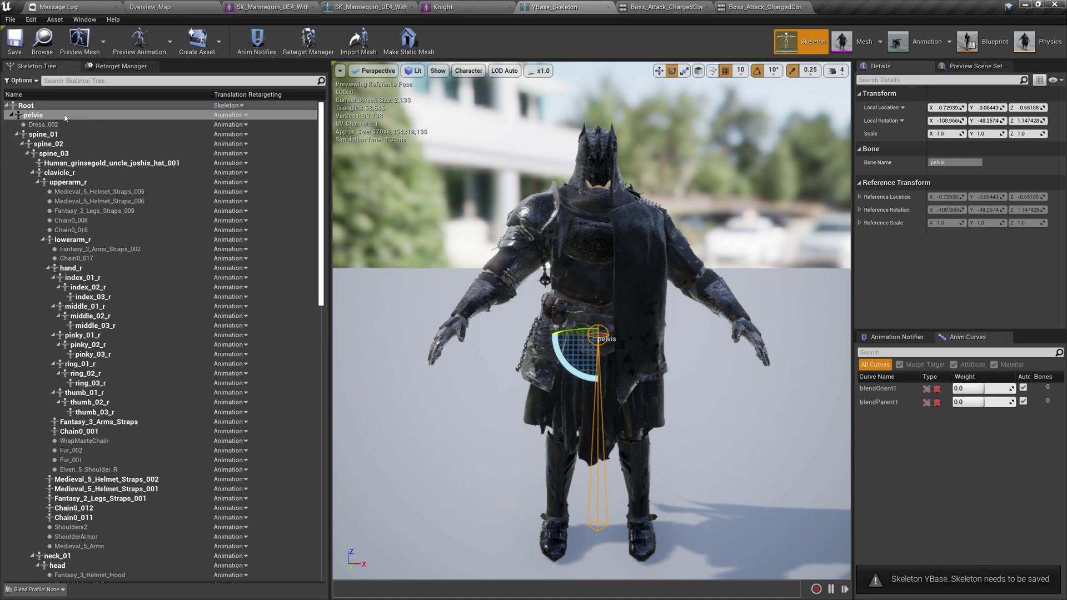
click(782, 8)
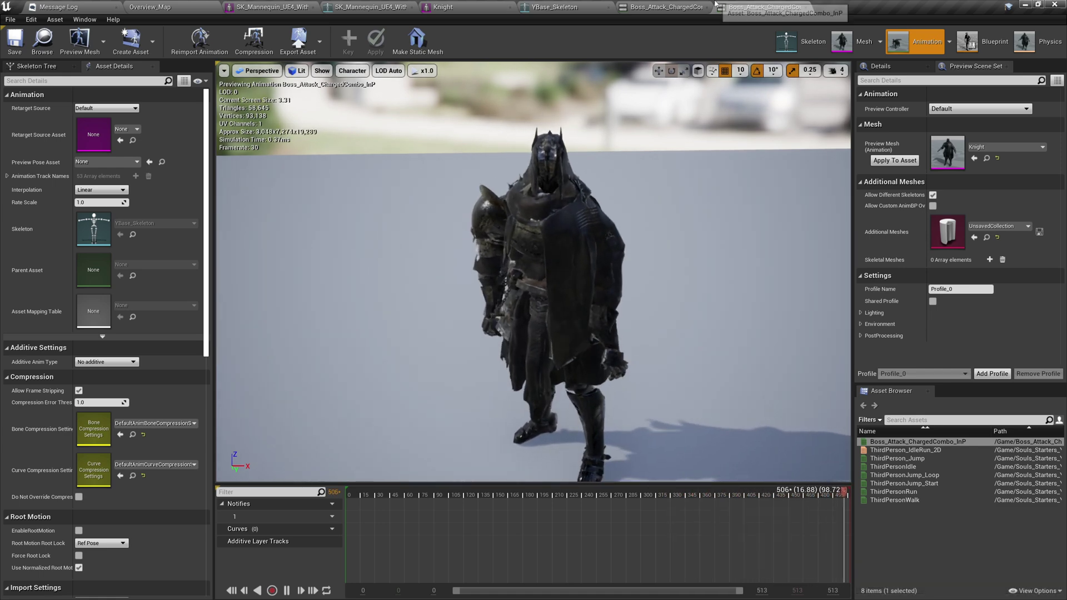
click(544, 7)
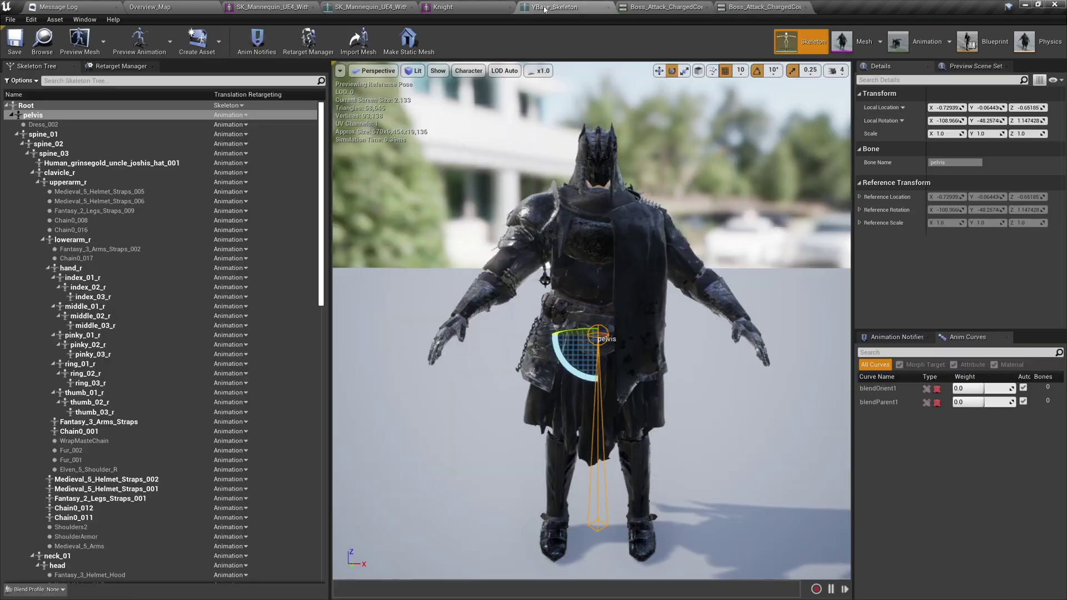
click(228, 105)
click(241, 126)
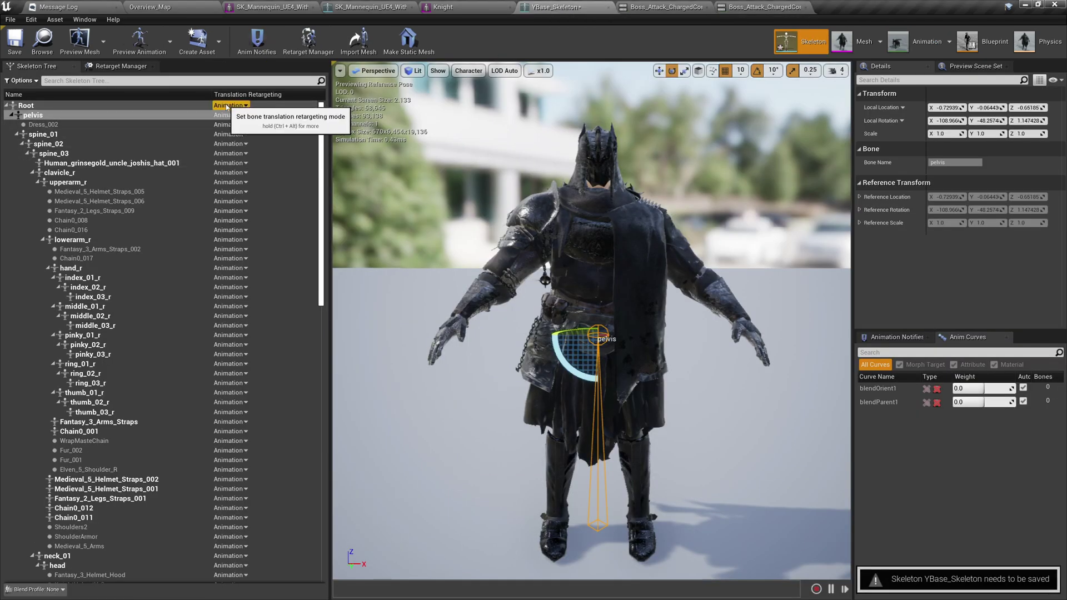
Recursively set translation retargeting to Skeleton from spine_01 downward and check the modes throughout the bone hierarchy.
click(90, 108)
click(82, 115)
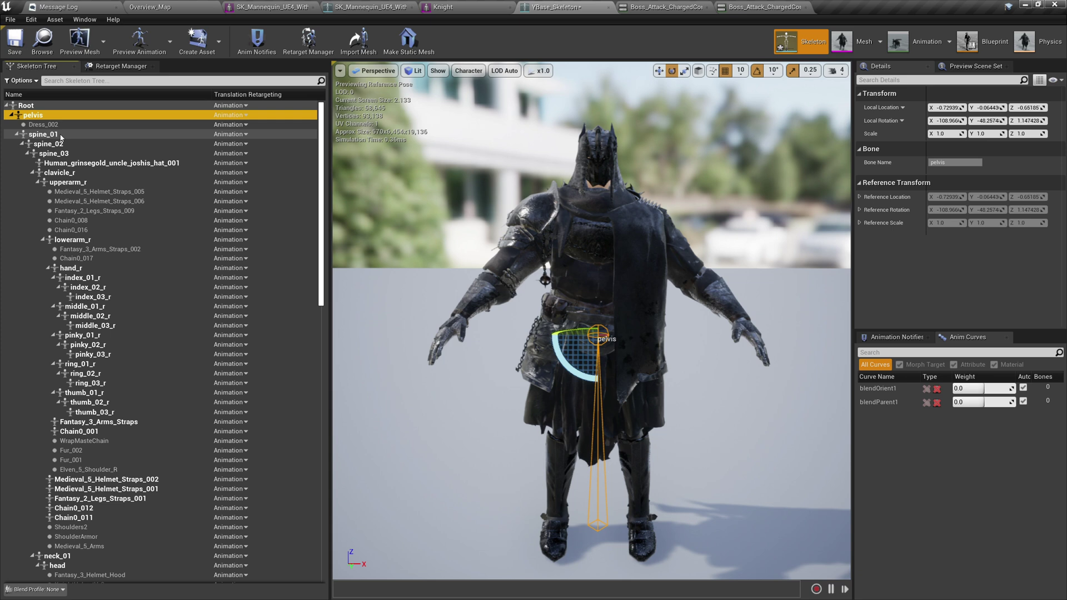
click(94, 132)
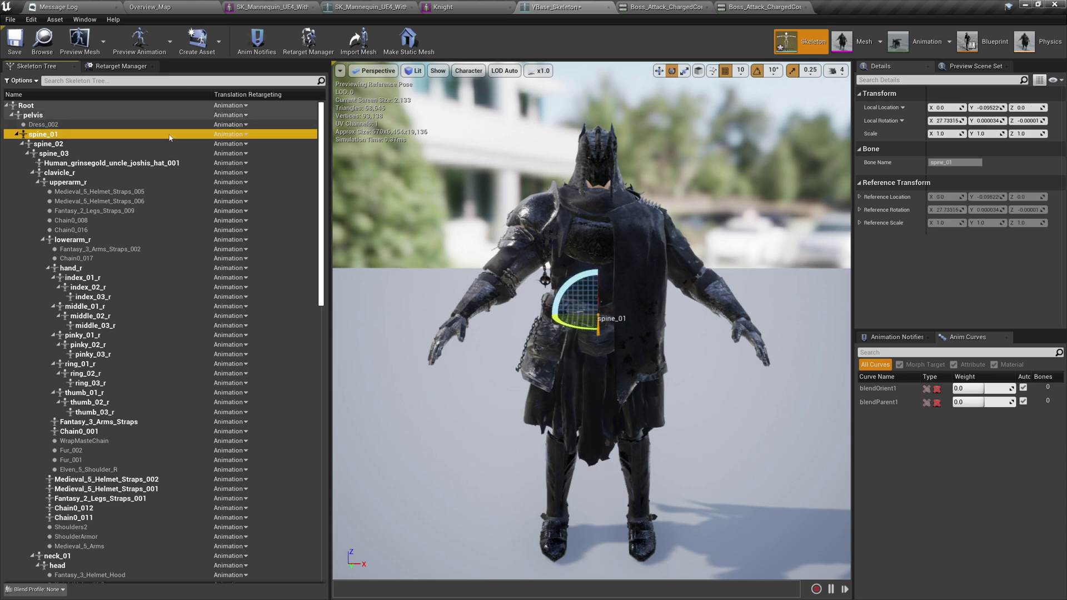
right_click(192, 137)
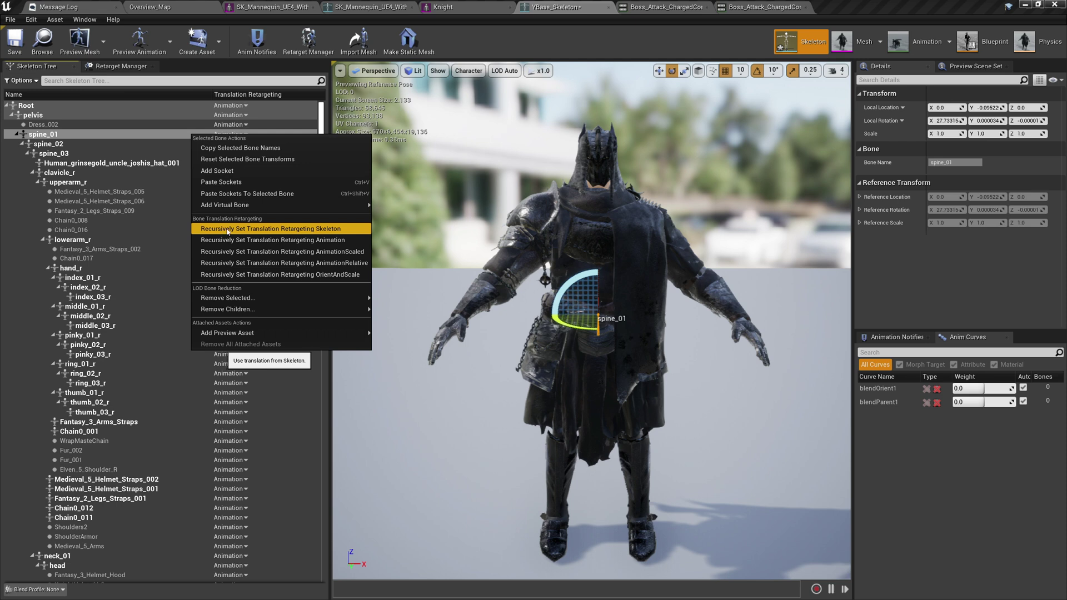
click(317, 233)
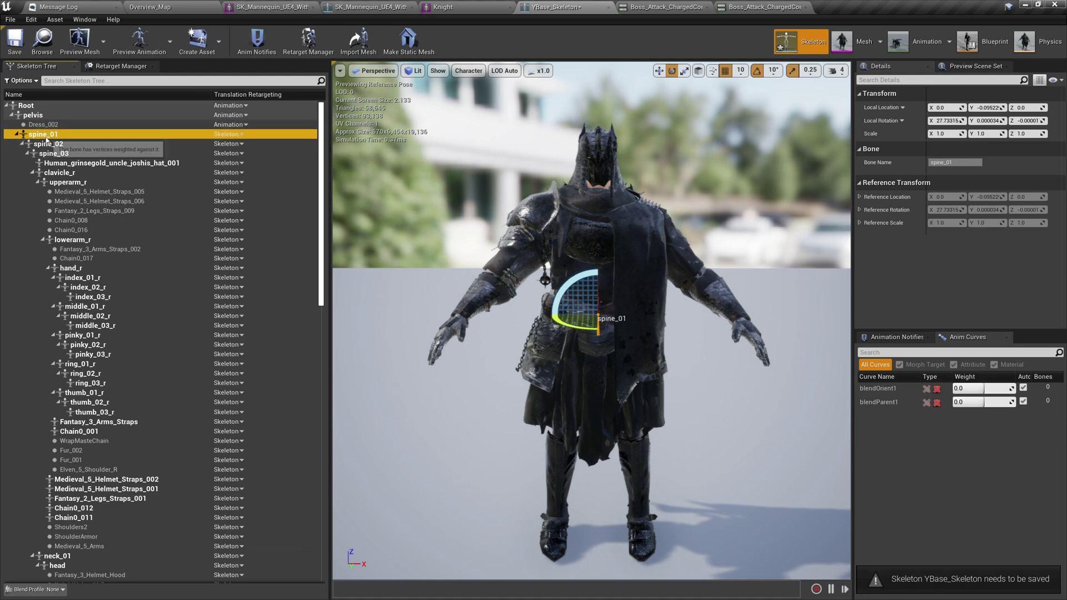
scroll(136, 234, down, 15)
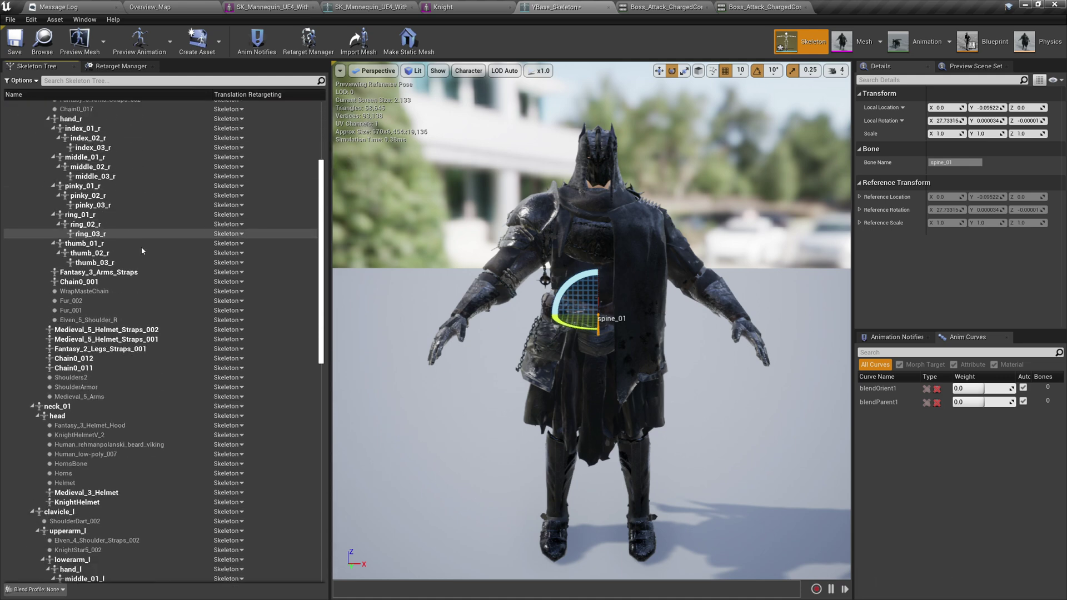
scroll(142, 272, down, 4)
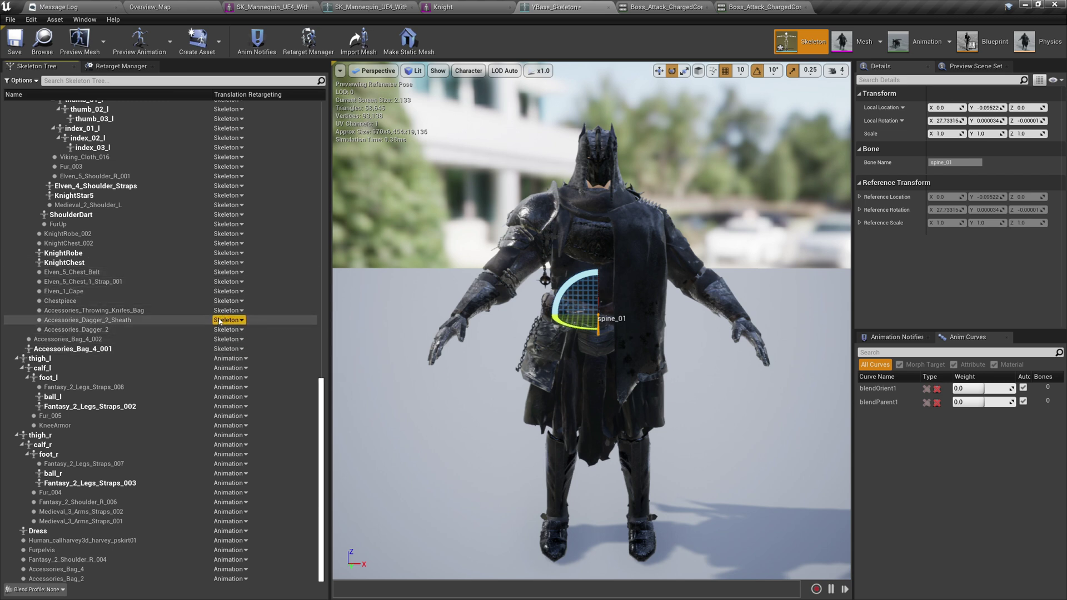
scroll(222, 319, up, 1)
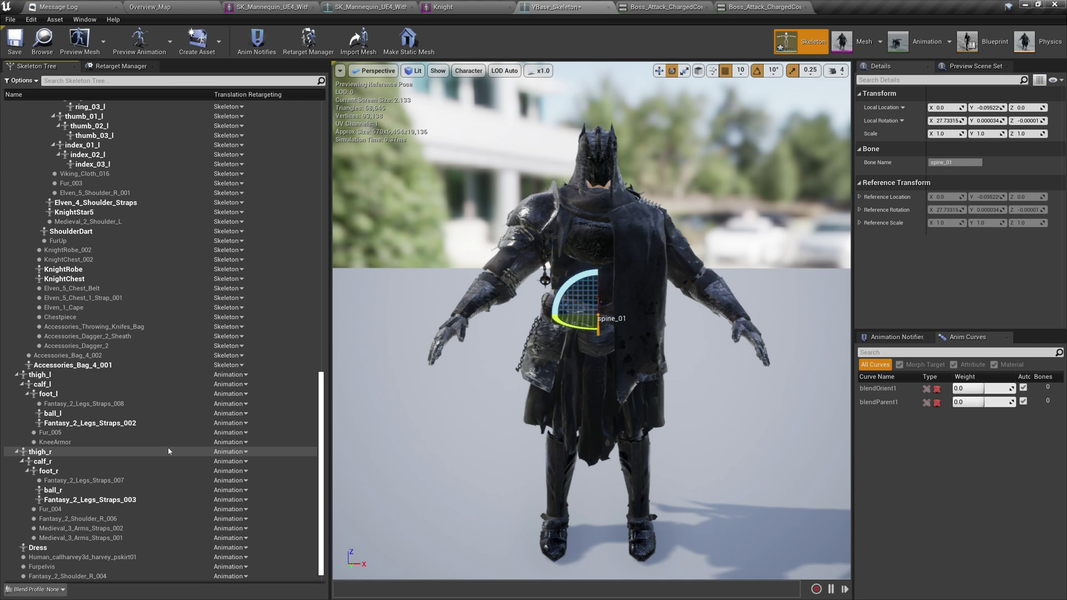
scroll(182, 436, up, 20)
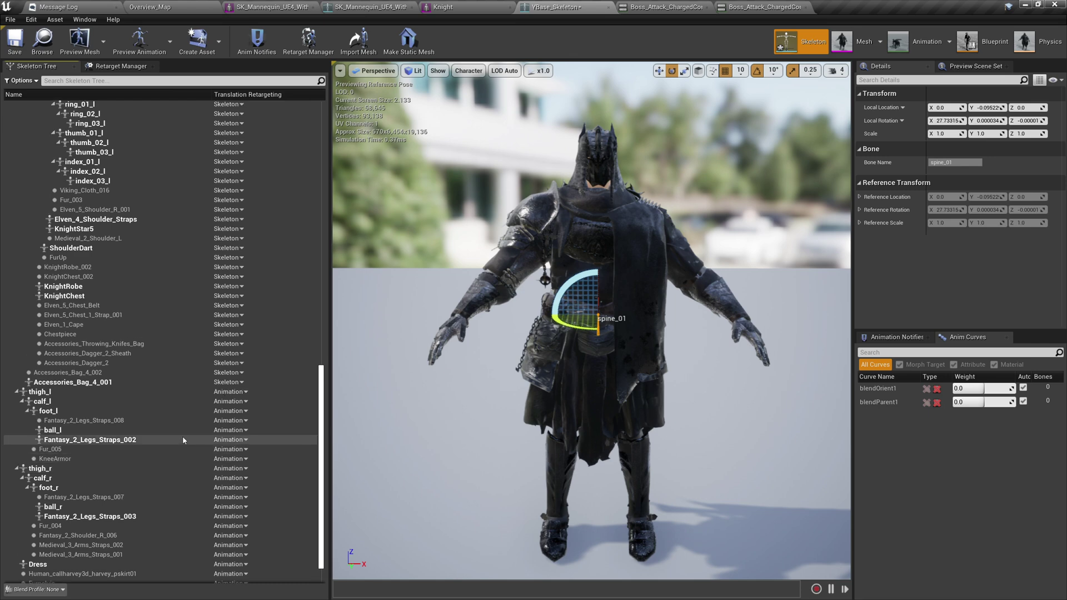
scroll(201, 273, up, 10)
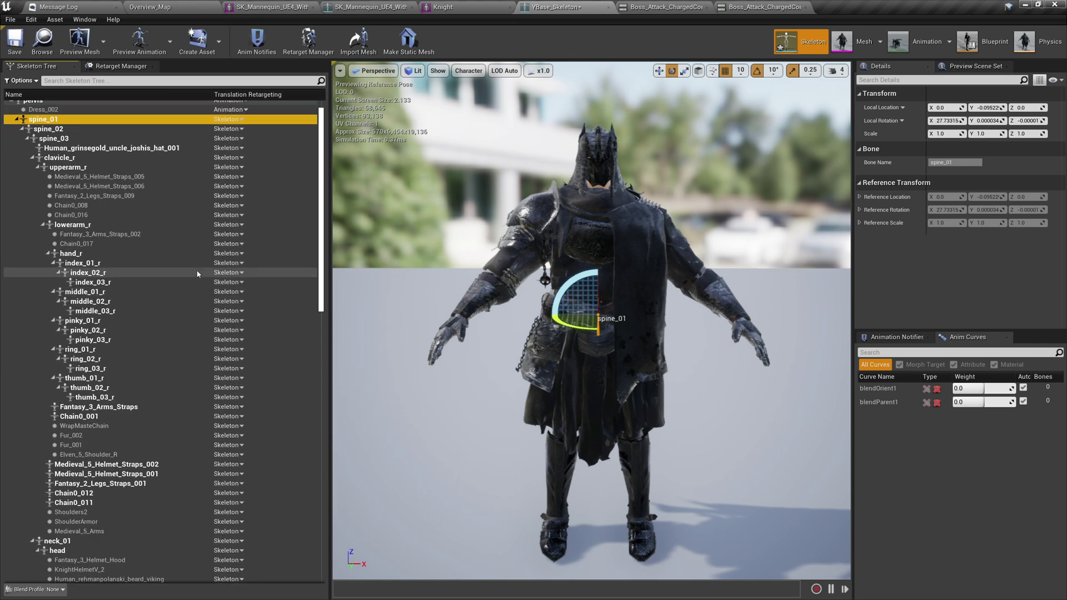
Review the recursive retargeting choices for spine_01 without changing them, and save YBase_Skeleton.
click(26, 106)
click(62, 115)
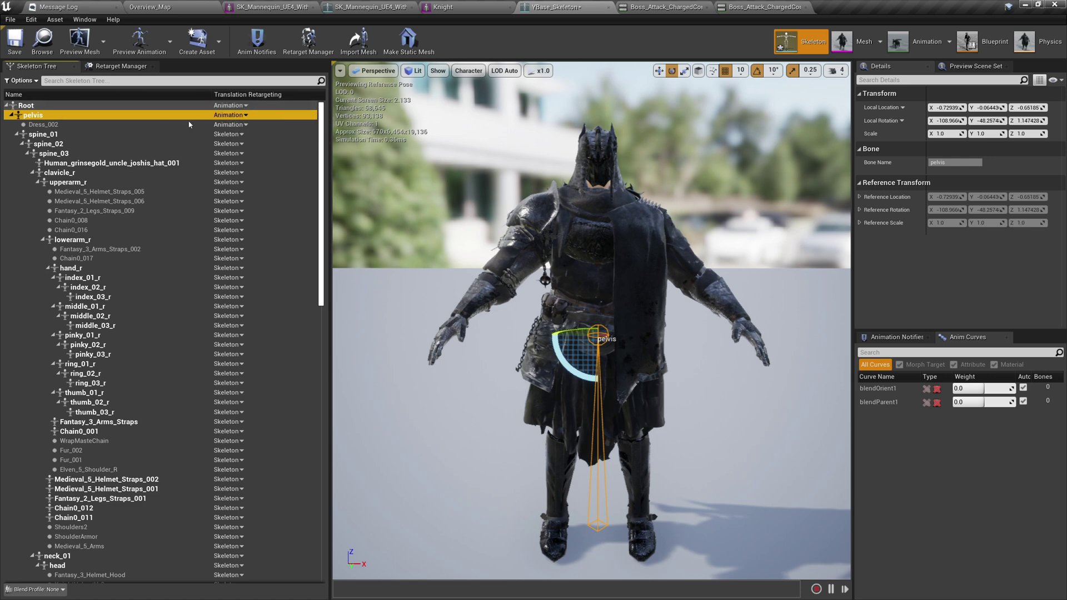
click(45, 133)
right_click(55, 135)
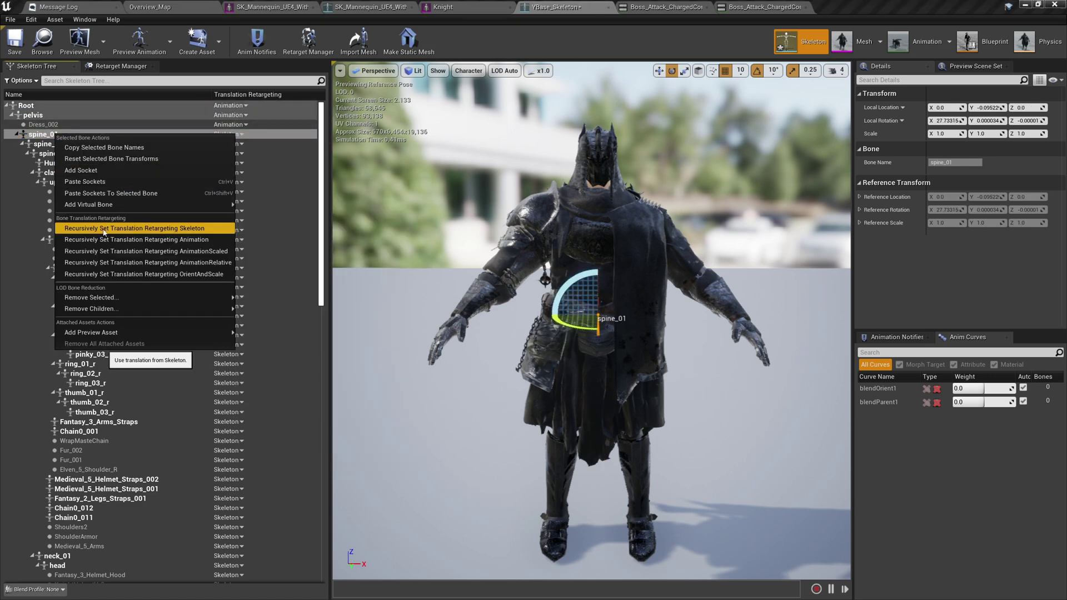
click(545, 41)
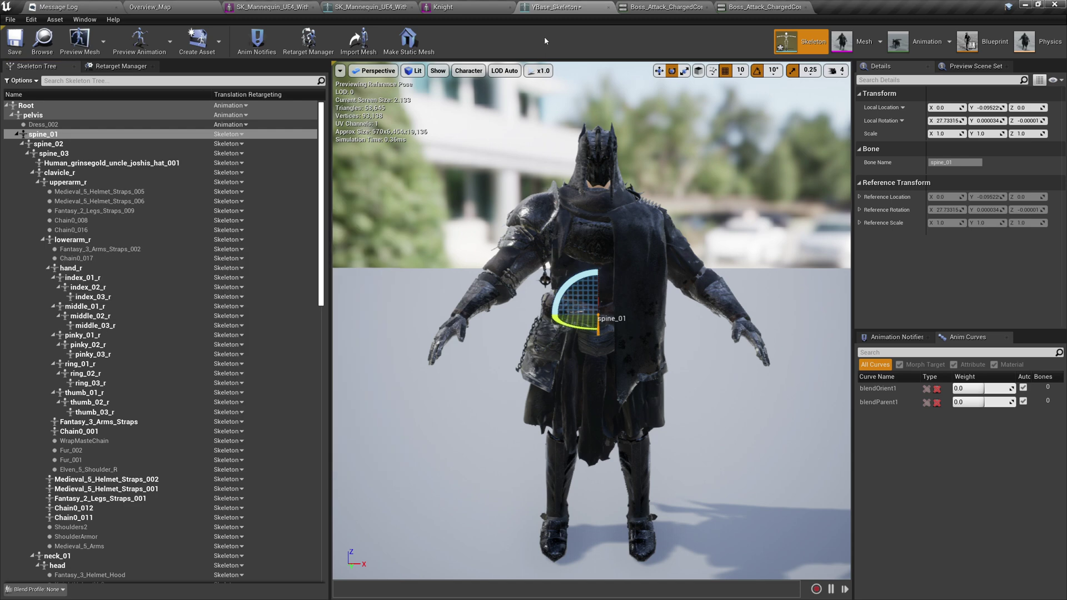
click(15, 44)
click(50, 67)
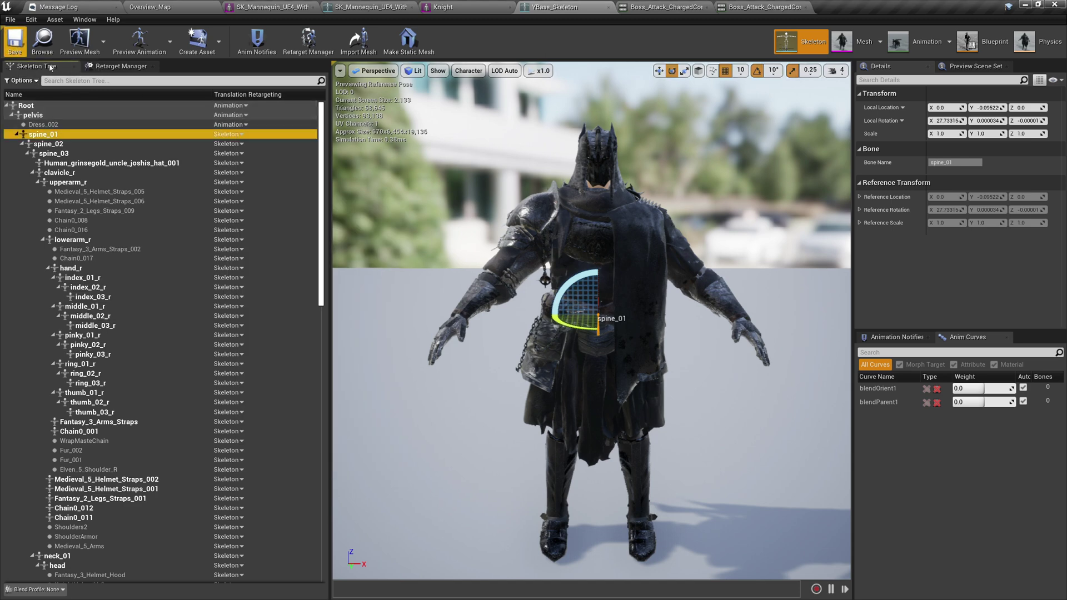
Play the Knight's retargeted Boss_Attack_ChargedCombo_InP animation, enlarge the timeline area, and stop at frame 141 to examine the arms and hands.
click(752, 7)
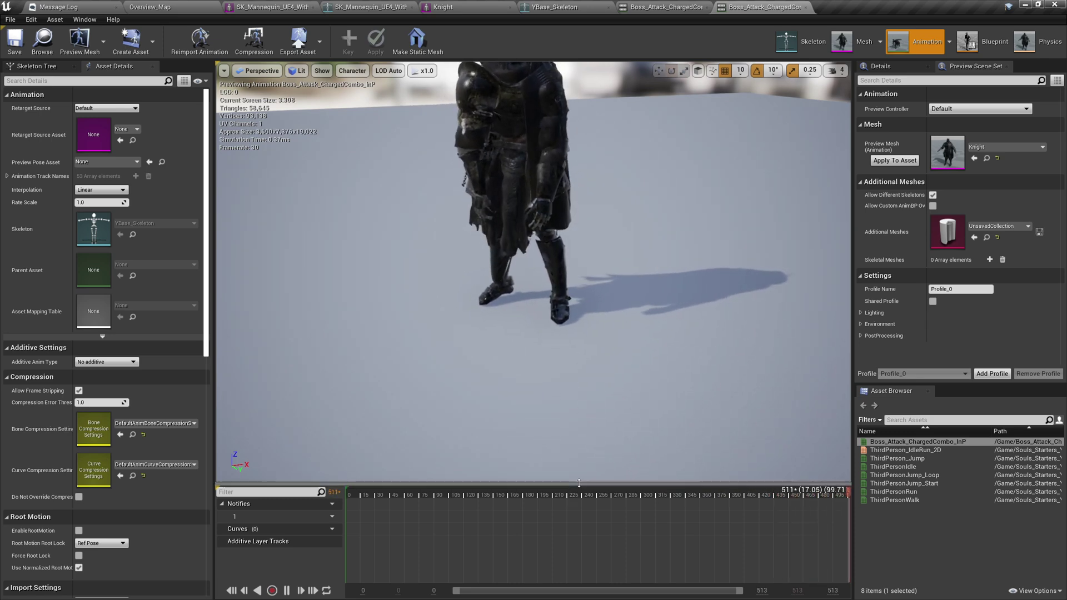
drag(579, 483, 579, 426)
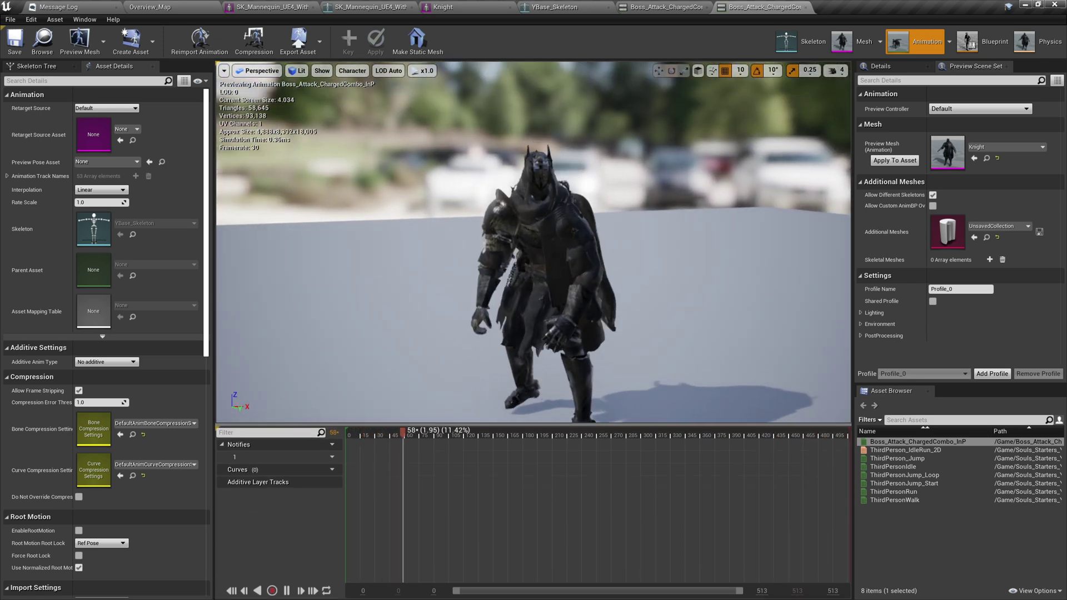
click(482, 434)
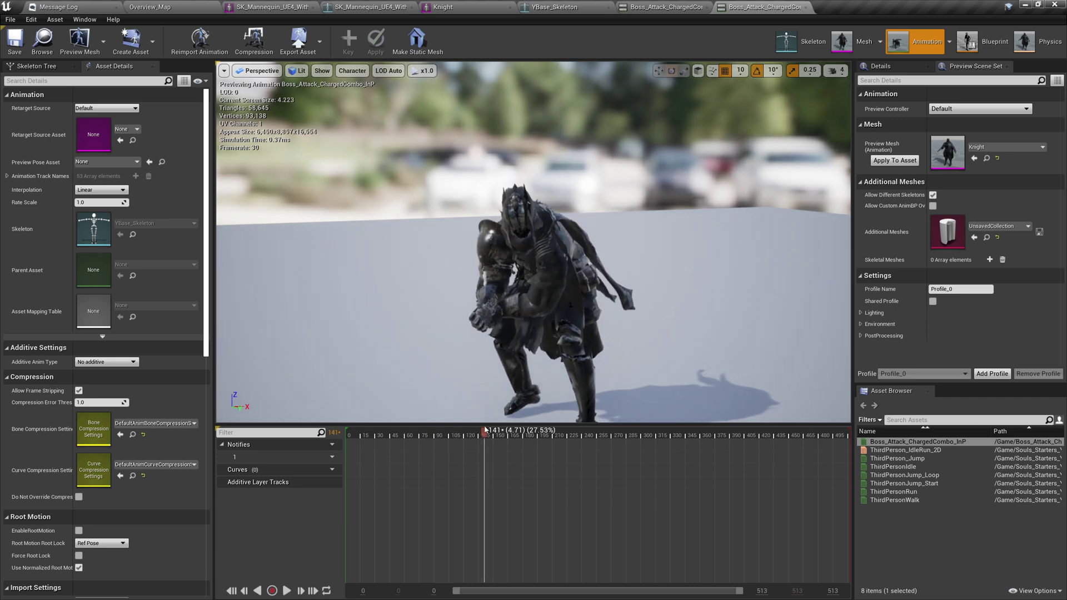
scroll(534, 245, up, 5)
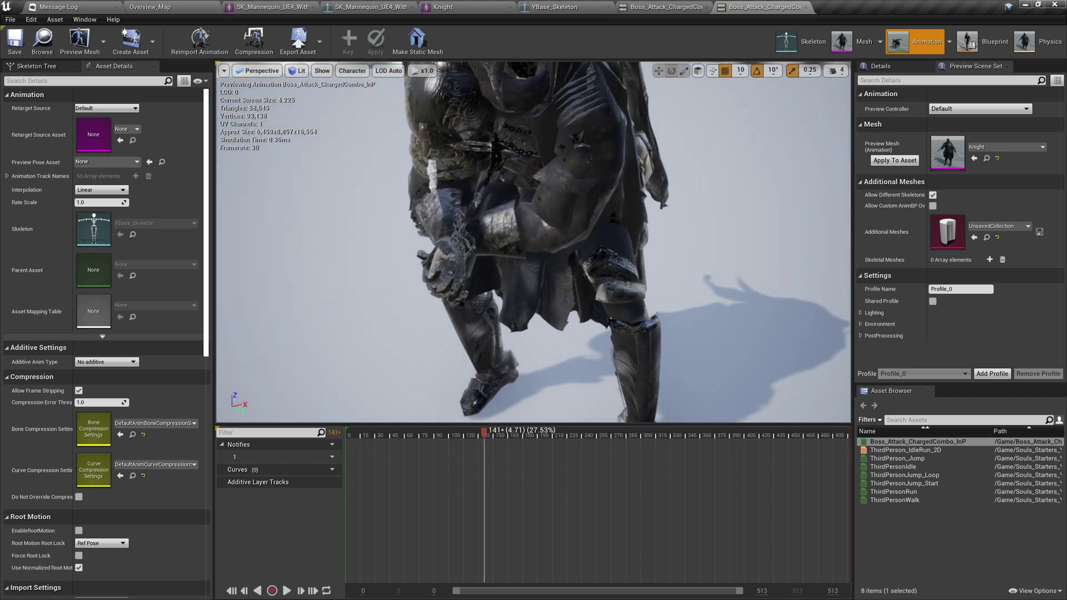
scroll(533, 245, down, 5)
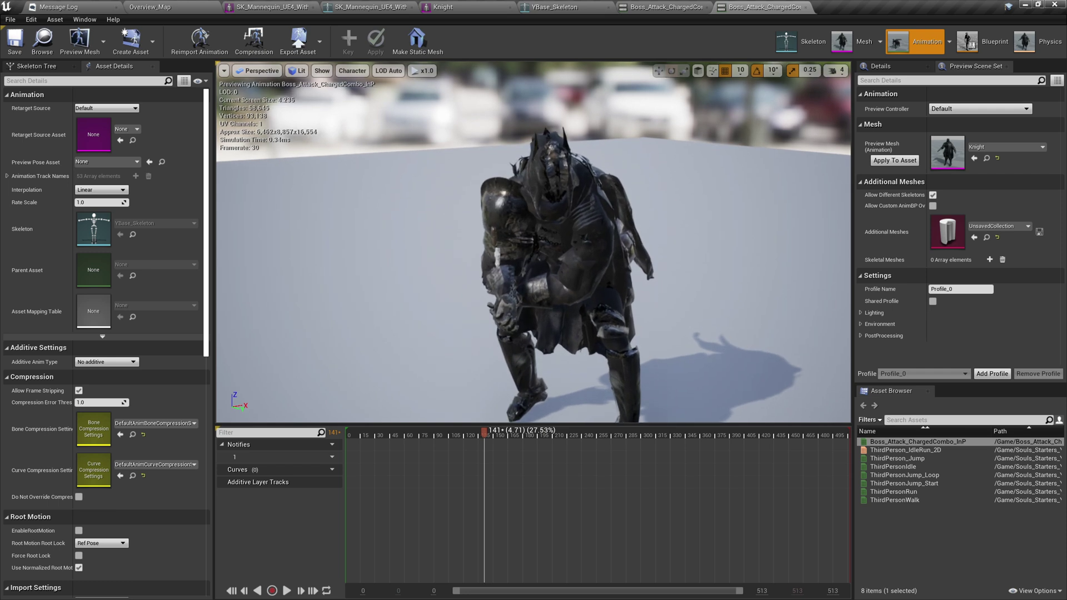
scroll(480, 320, down, 2)
Set bone drawing to All Hierarchy in the preview and examine the Knight's arm bones.
click(352, 71)
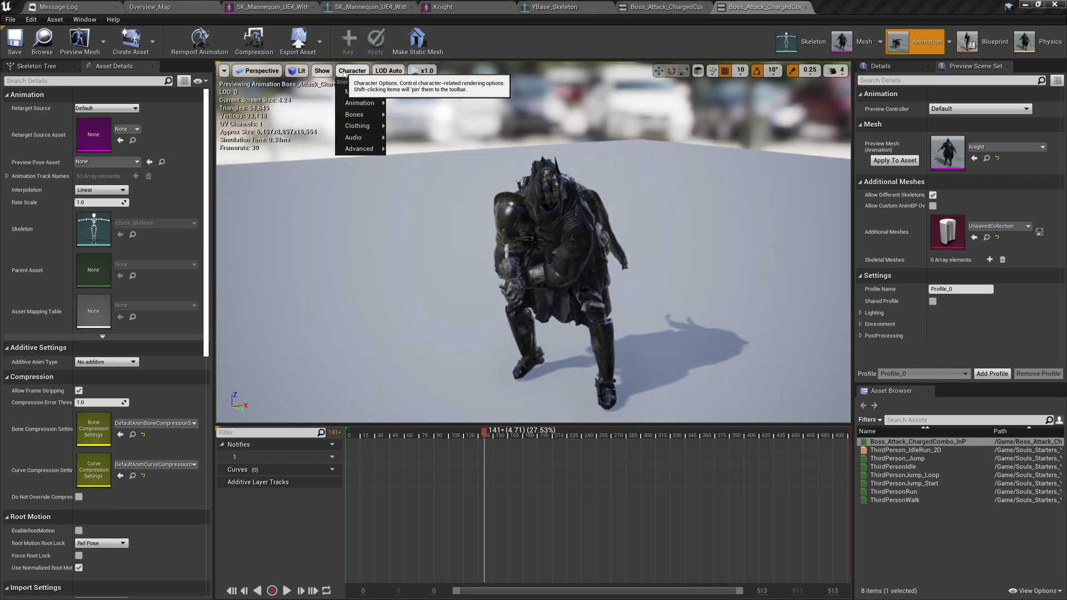
mouse_move(370, 120)
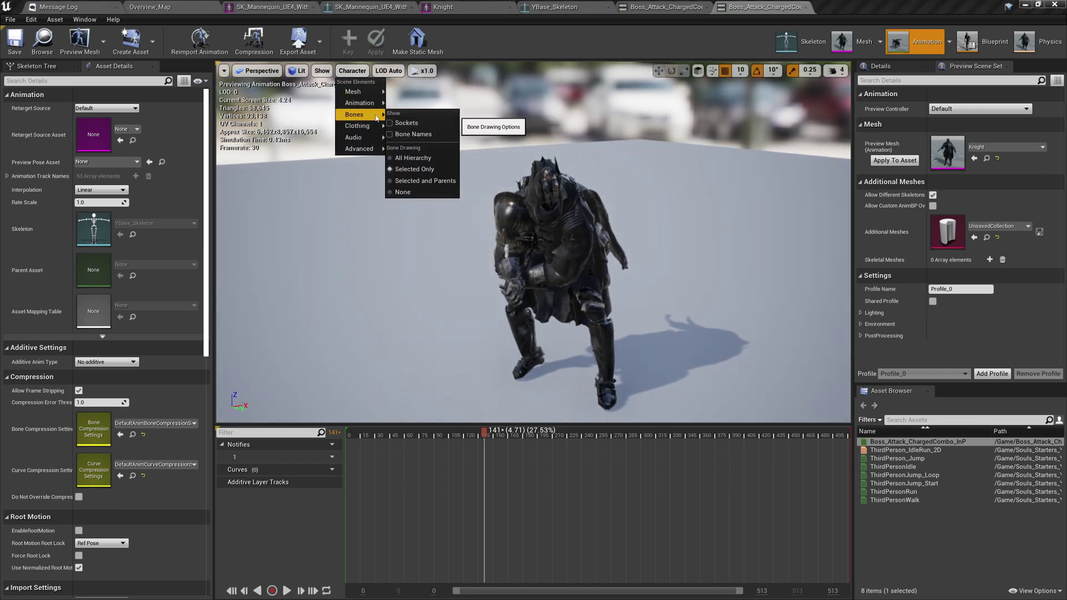
click(416, 159)
scroll(564, 291, up, 3)
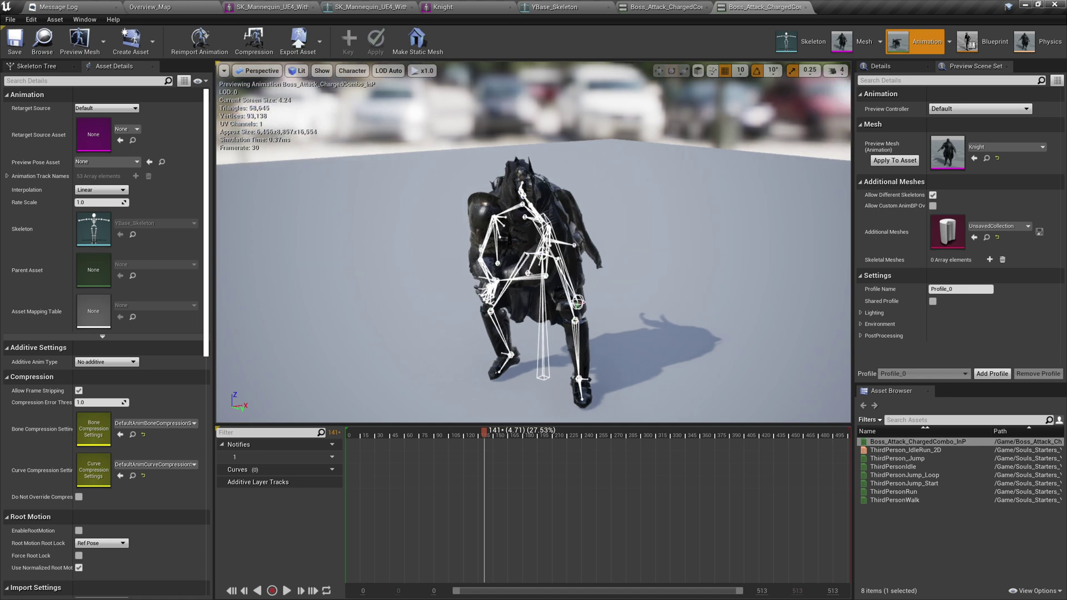
mouse_move(557, 288)
mouse_down()
mouse_move(557, 261)
mouse_move(550, 311)
mouse_move(568, 275)
mouse_up()
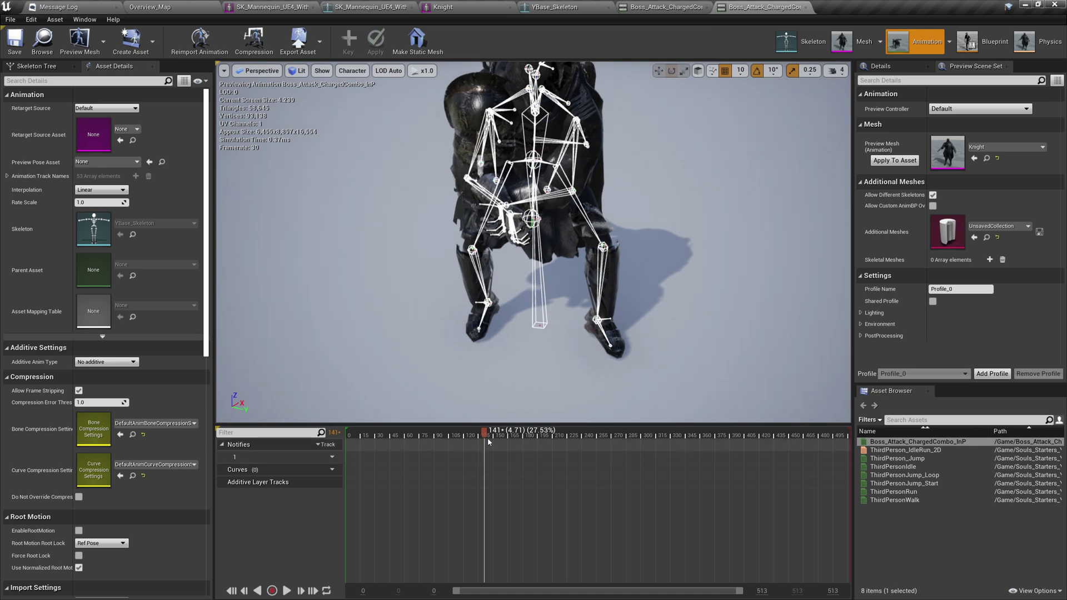
Undo a trial bone rotation, move the animation to frame 100, and rotate lowerarm_l by about 50 degrees.
drag(484, 430, 542, 250)
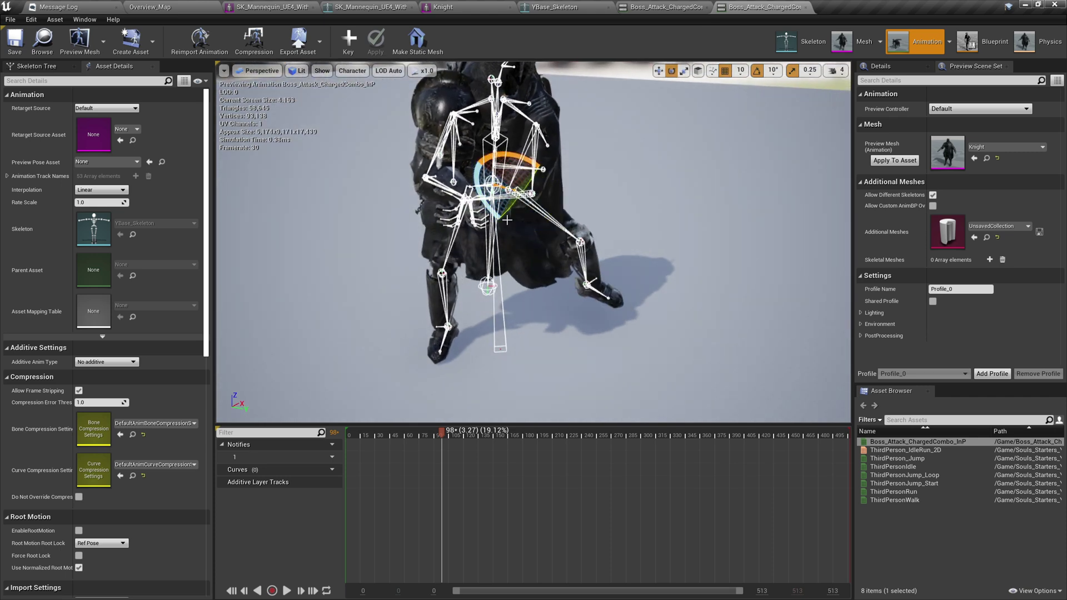
key(ctrl+z)
mouse_move(439, 418)
mouse_down()
mouse_move(411, 384)
mouse_move(446, 434)
mouse_up()
right_drag(647, 222, 661, 200)
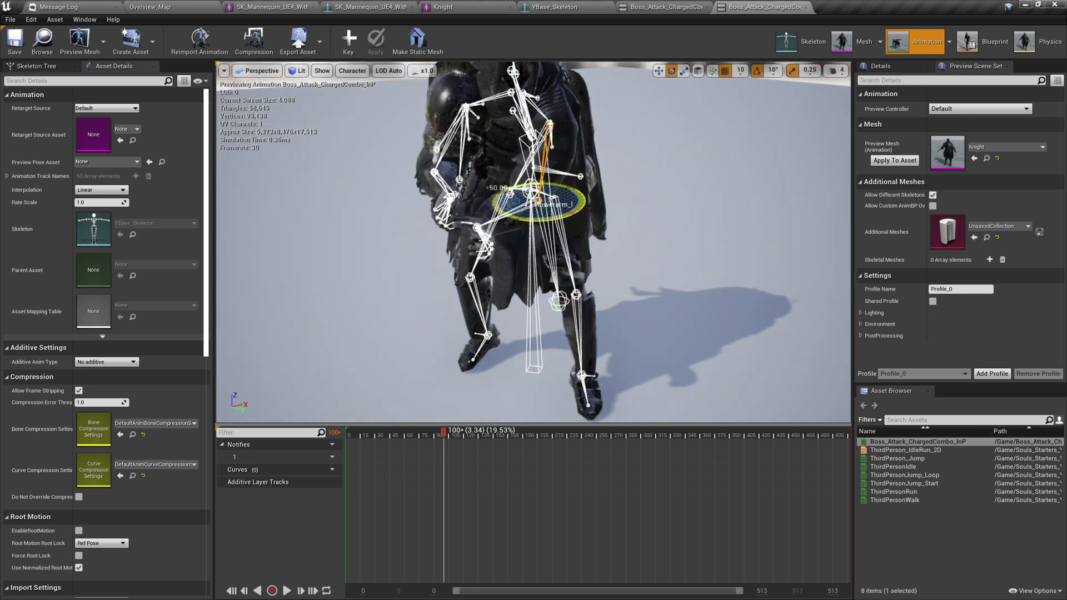
right_drag(661, 200, 615, 191)
Rotate hand_l at frame 100, key the lowerarm_l and hand_l adjustments as additive layer tracks, and save the animation.
click(611, 136)
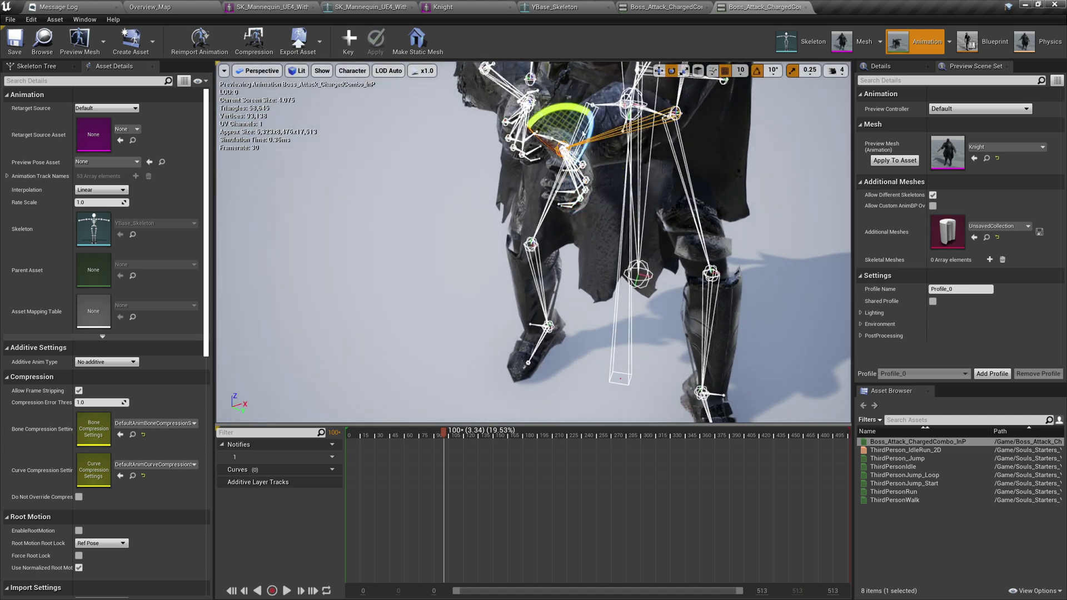
drag(553, 145, 551, 161)
key(s)
scroll(577, 155, down, 5)
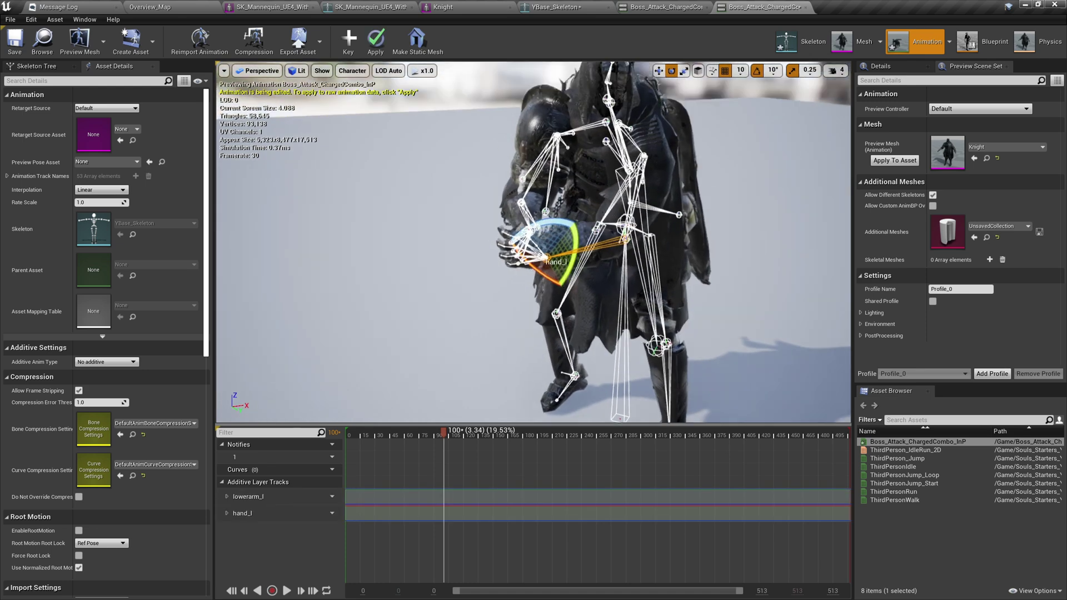
right_drag(577, 155, 633, 156)
key(ctrl+s)
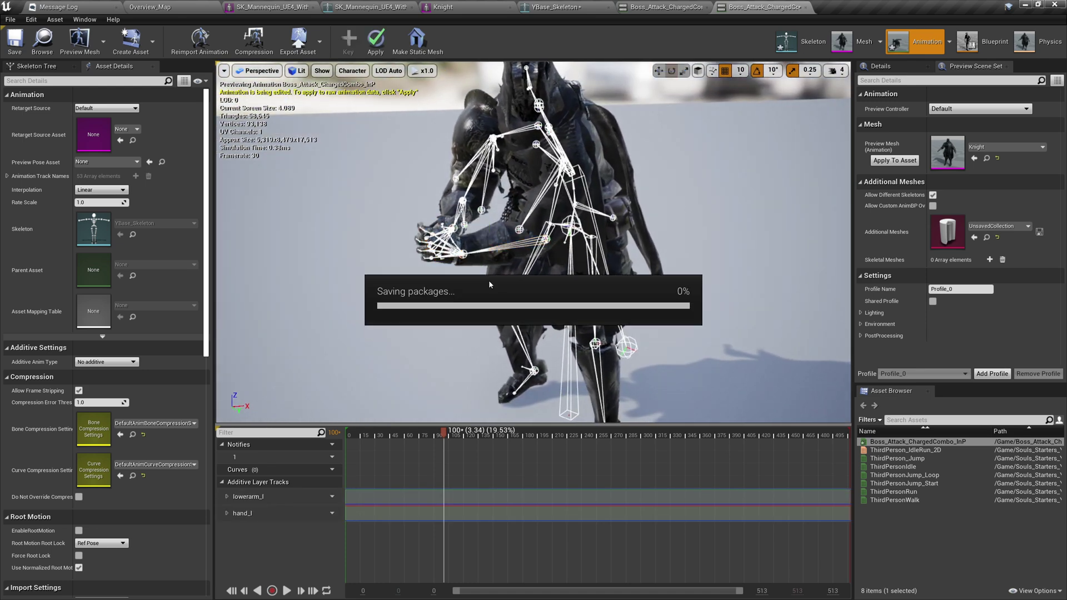
Try rotating hand_l by about 20 degrees at frame 0, discard it, and scrub to frame 120 to check the pose.
drag(398, 440, 324, 437)
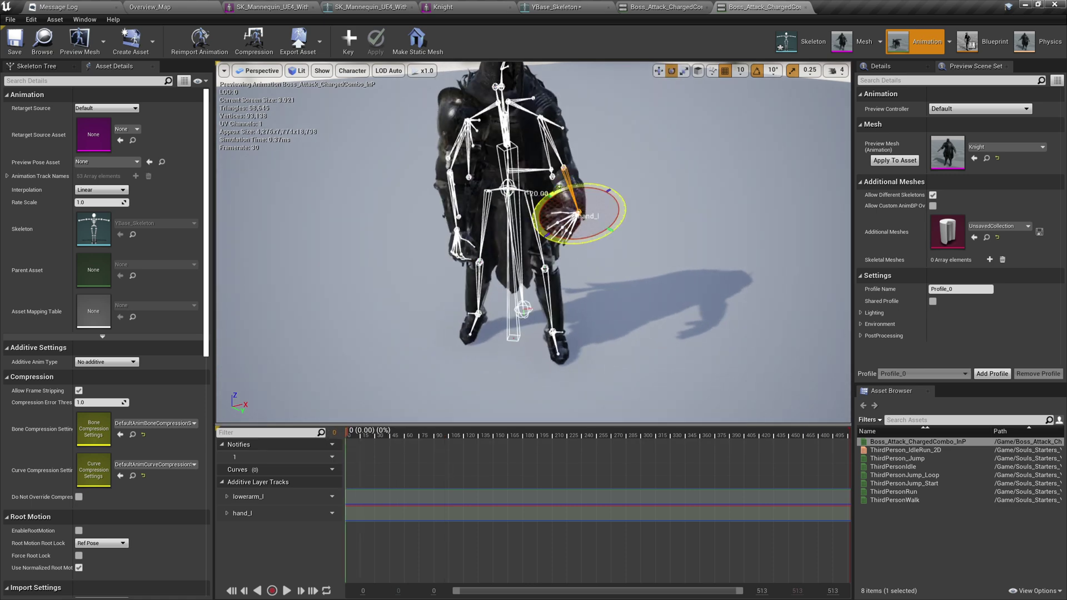
click(675, 147)
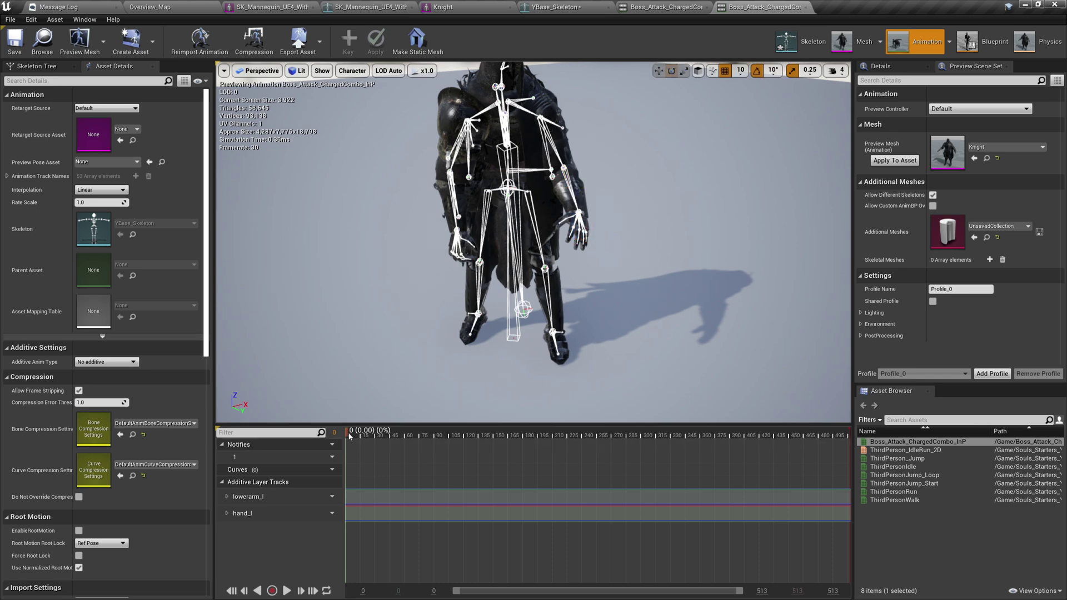
drag(349, 437, 465, 445)
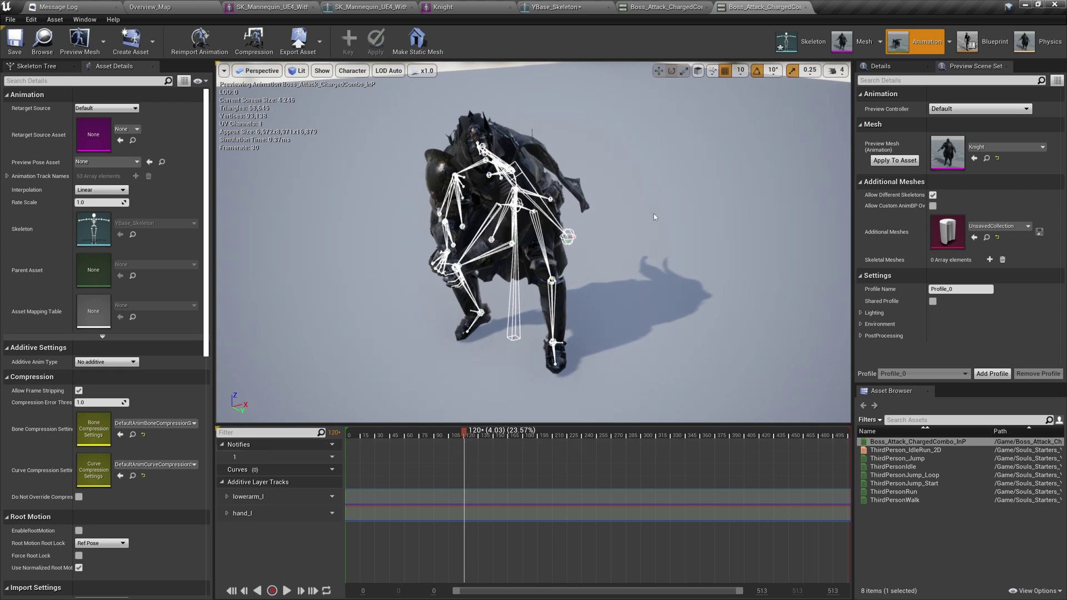
Set bone drawing back to Selected Only in the character preview.
click(336, 73)
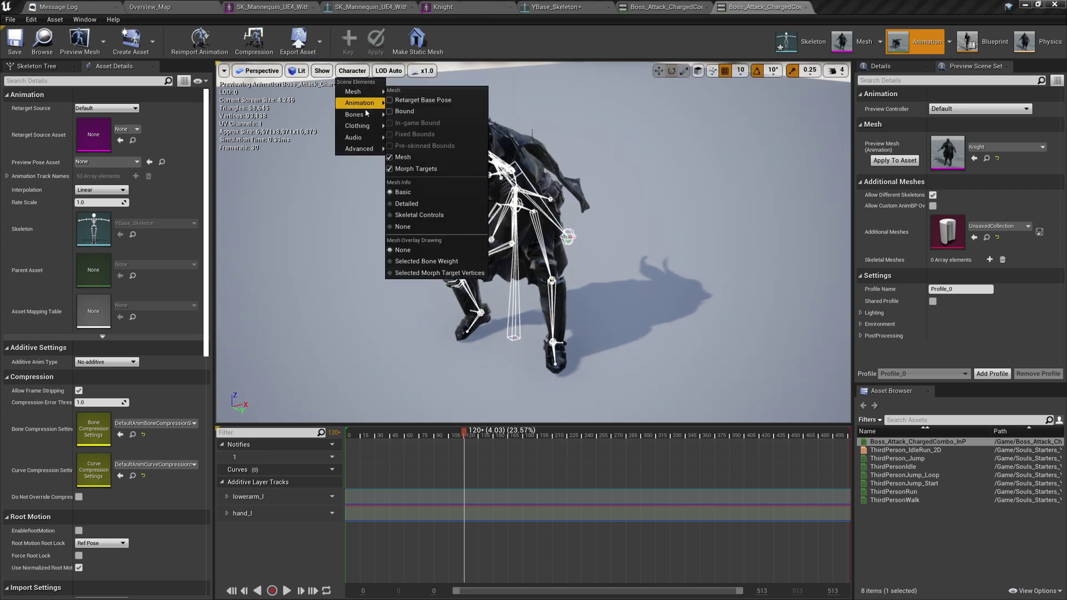
mouse_move(367, 115)
click(414, 169)
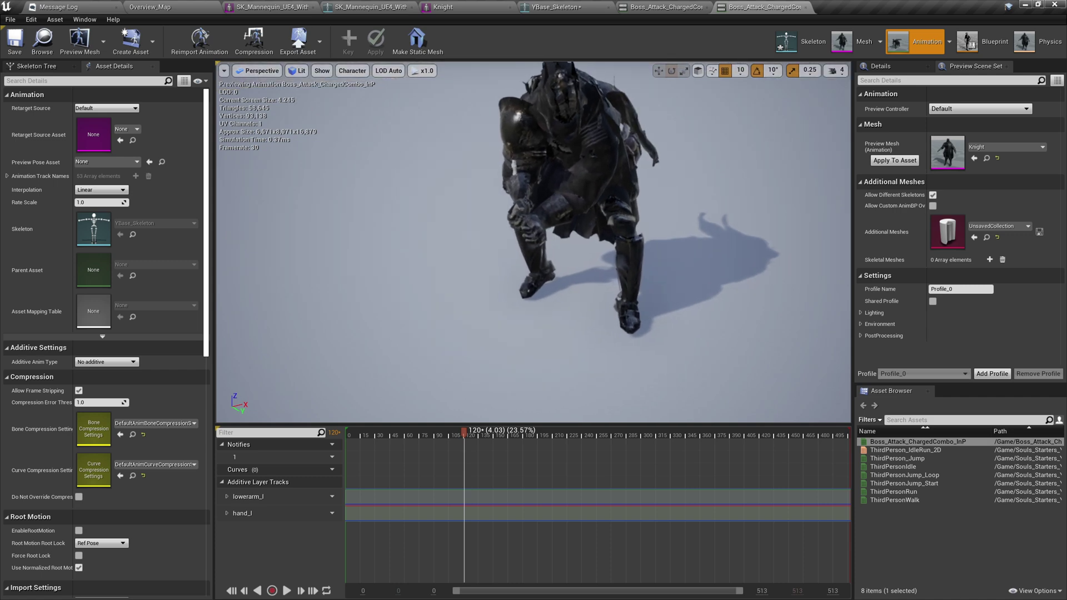
Scrub the charged combo to frame 297, examine the Knight's arms for clipping up close, and return to frame 0.
drag(470, 431, 640, 418)
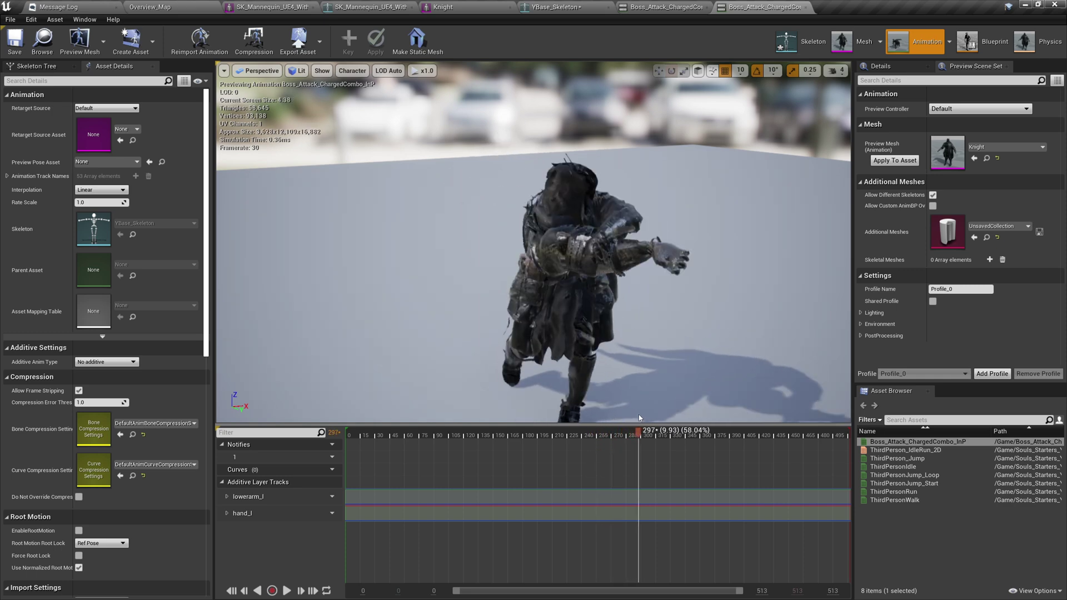
drag(599, 298, 602, 270)
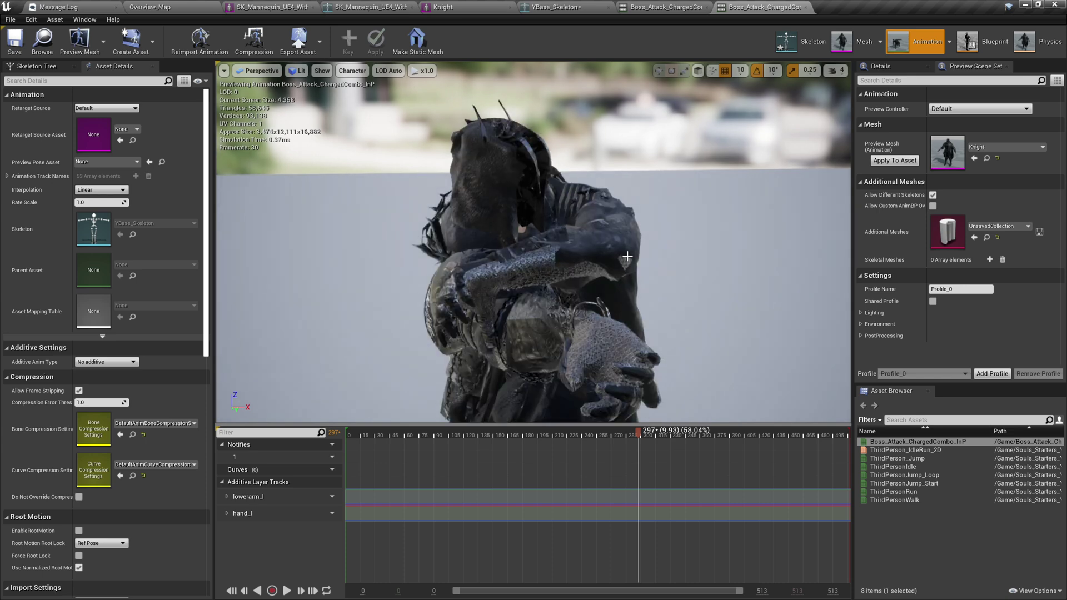
scroll(614, 248, down, 5)
drag(678, 439, 345, 436)
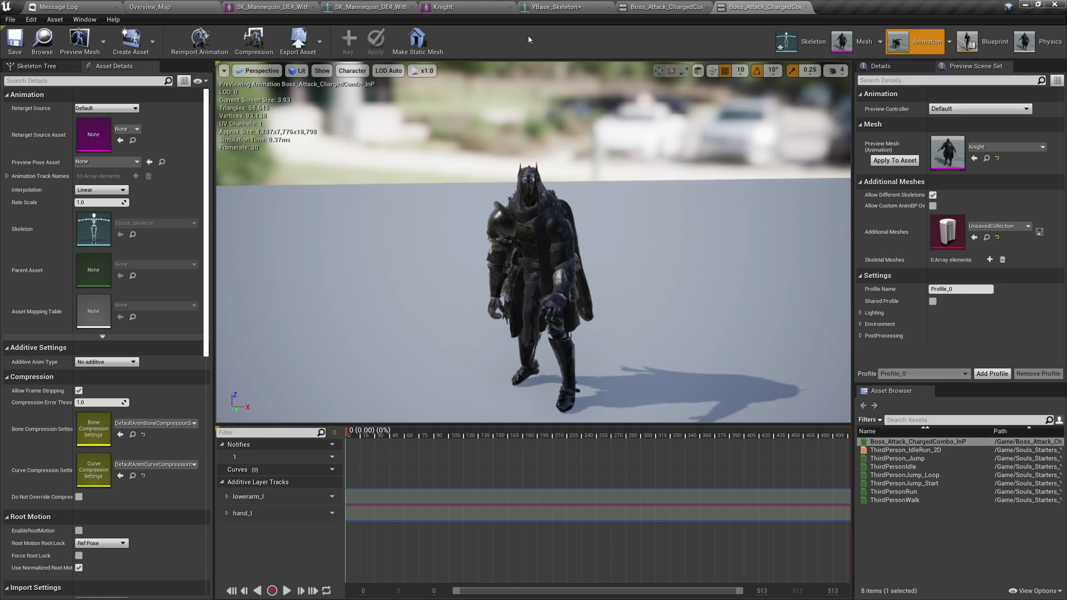
Save YBase_Skeleton and return to the retargeted charged combo animation.
click(555, 7)
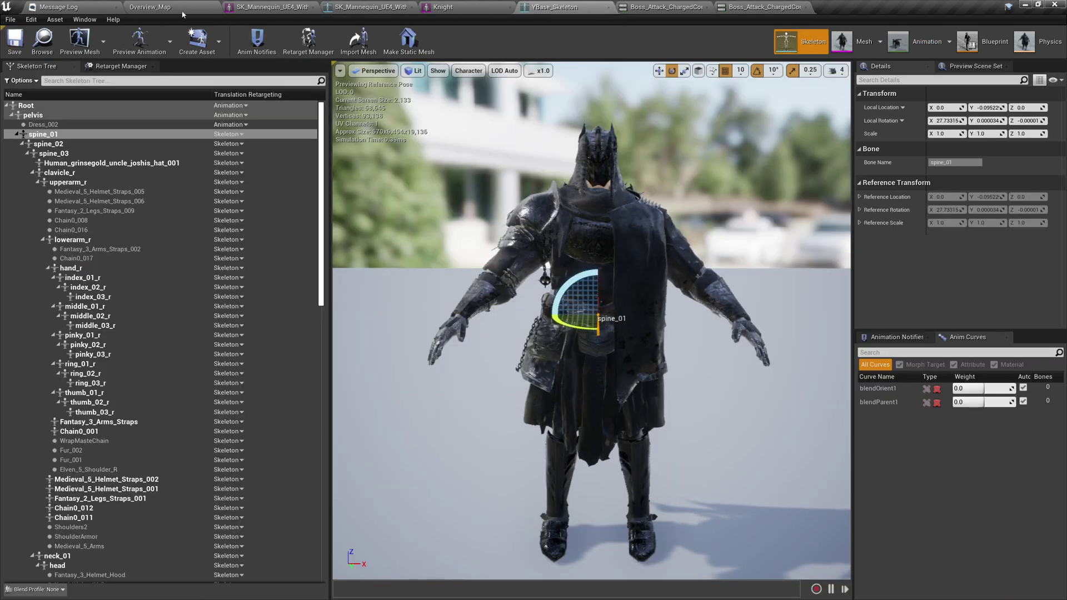
click(161, 7)
click(758, 7)
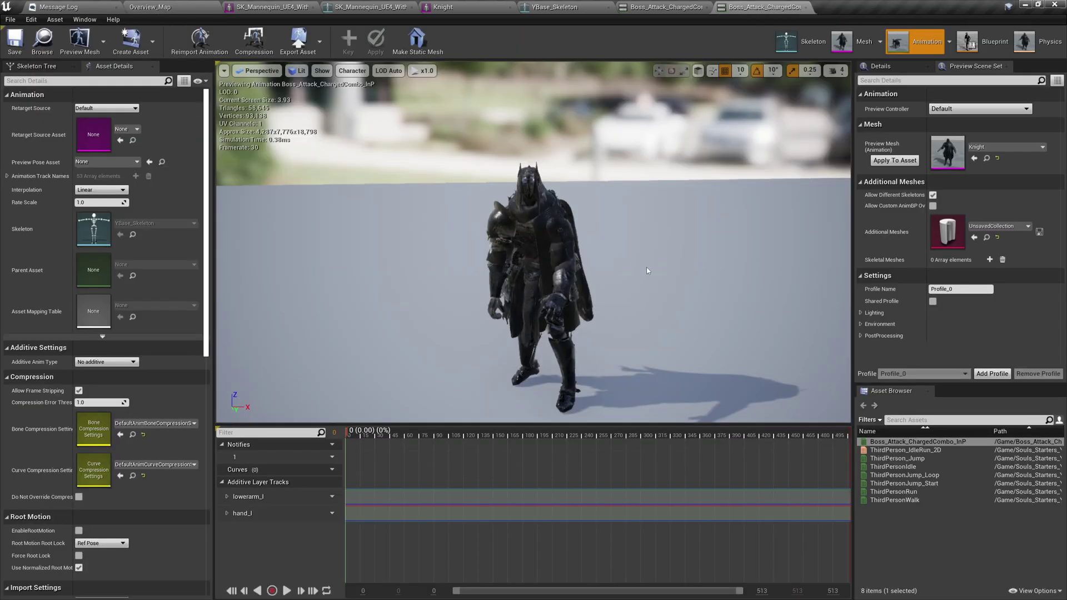